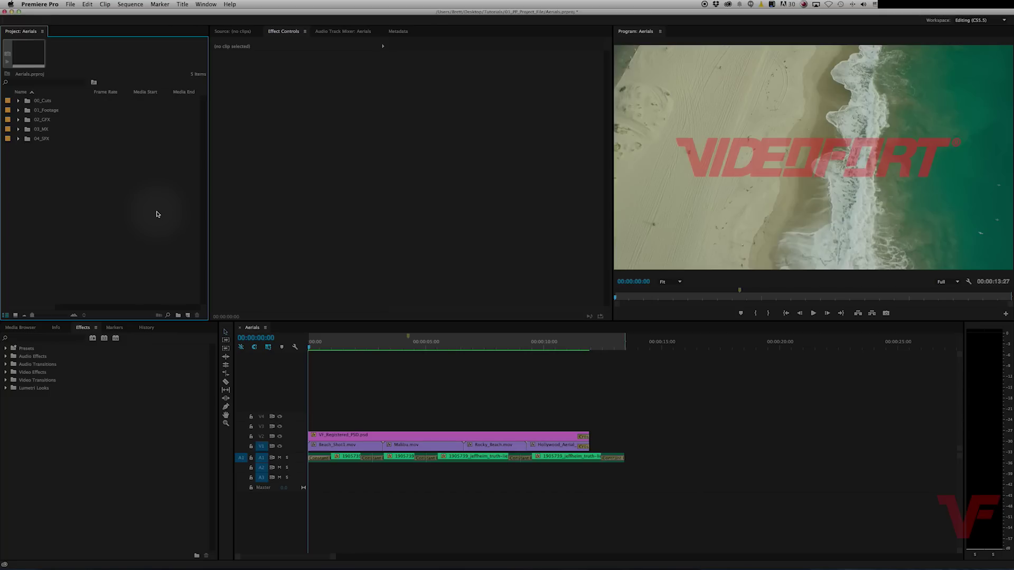
Step: Position the Aerials sequence playhead at 00:00:01:49 in the Timeline ruler
{"action": "left_click_drag", "start_coordinate": [315, 344], "coordinate": [352, 348]}
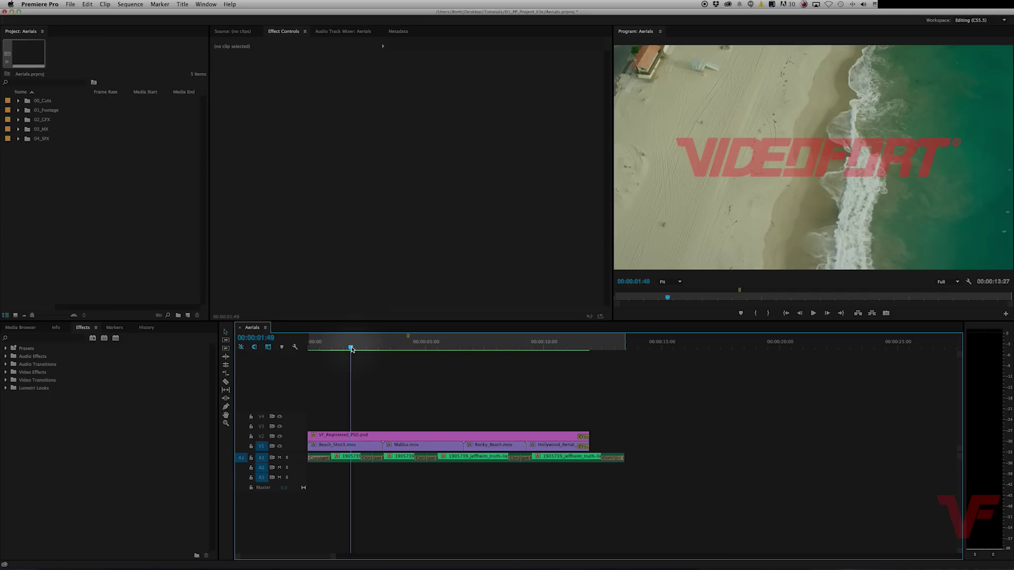
Step: Open a Finder window and expand 02_Footage > Aerials to show the .mov files
{"action": "mouse_move", "coordinate": [159, 568]}
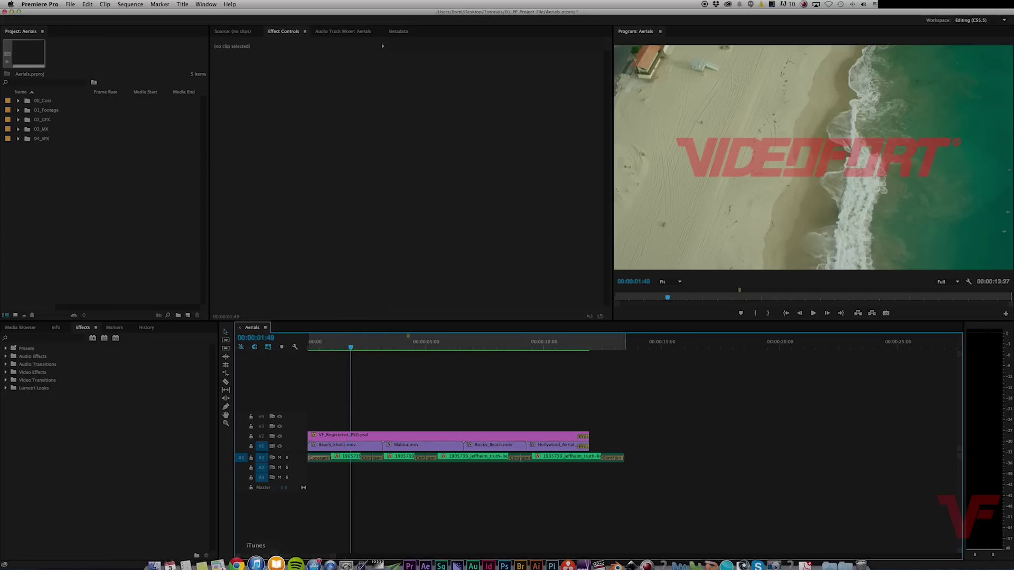
{"action": "left_click", "coordinate": [161, 560]}
{"action": "left_click", "coordinate": [530, 132]}
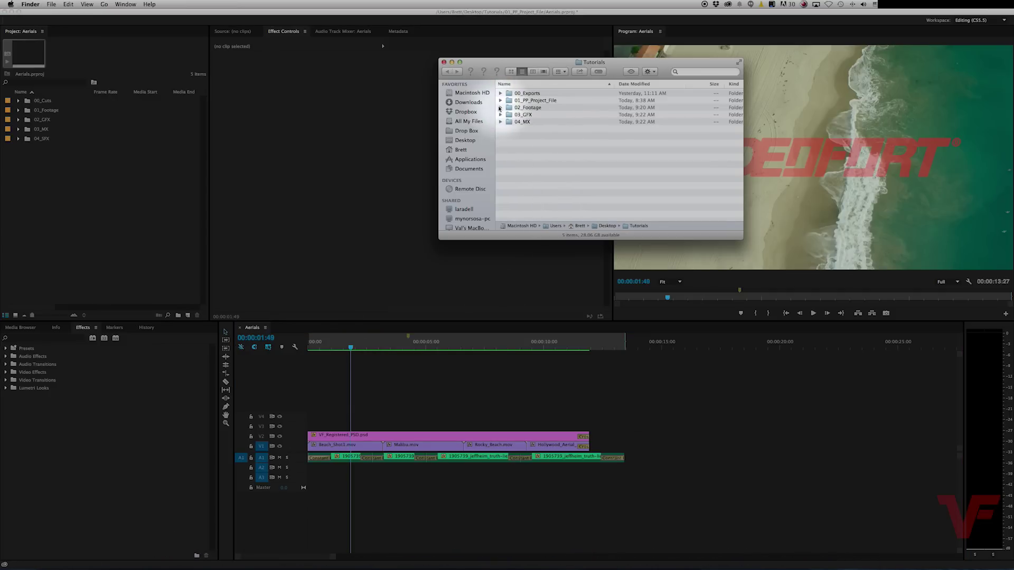
{"action": "left_click", "coordinate": [501, 108]}
{"action": "left_click", "coordinate": [509, 115]}
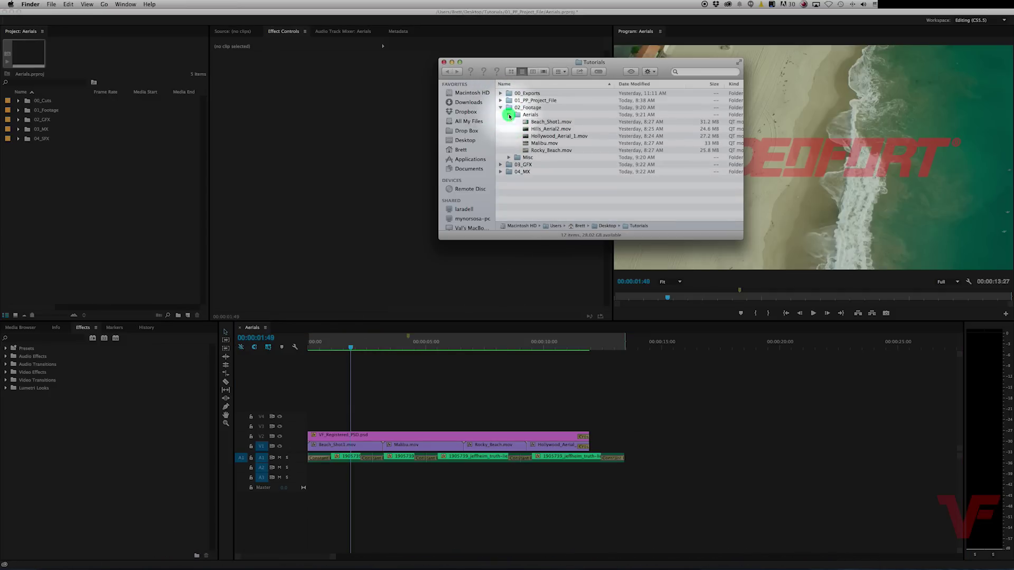
{"action": "left_click", "coordinate": [509, 115]}
{"action": "left_click", "coordinate": [509, 114]}
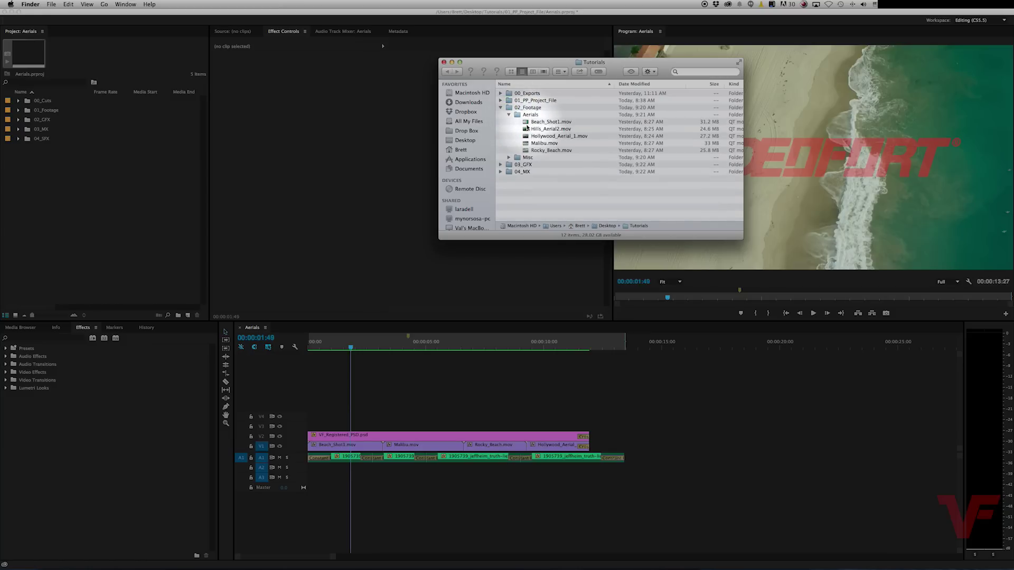
Step: Select all five aerial .mov files in the Aerials folder
{"action": "left_click", "coordinate": [535, 122]}
{"action": "scroll", "coordinate": [547, 153], "scroll_direction": "right", "scroll_amount": 1}
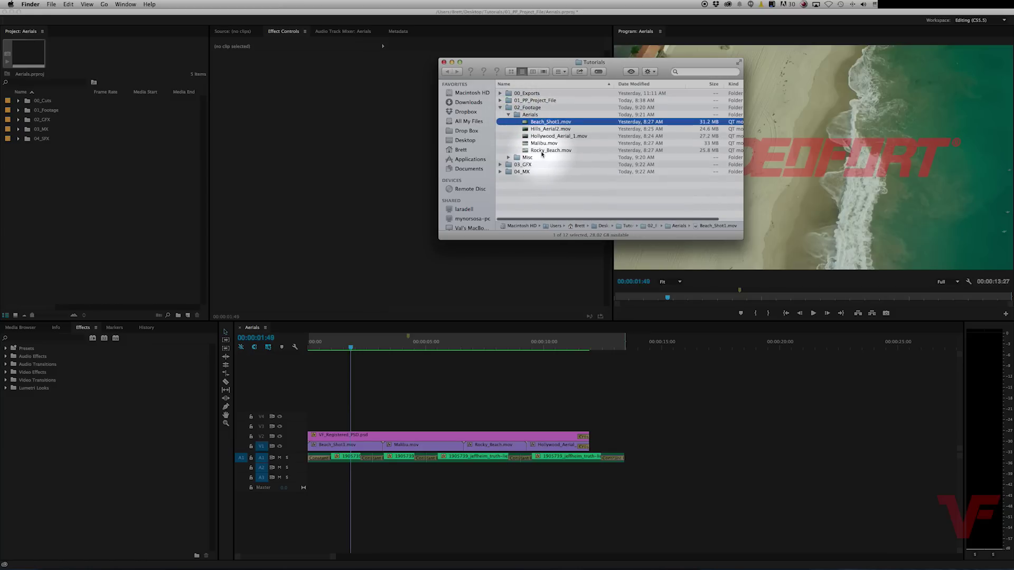
{"action": "left_click", "coordinate": [509, 116]}
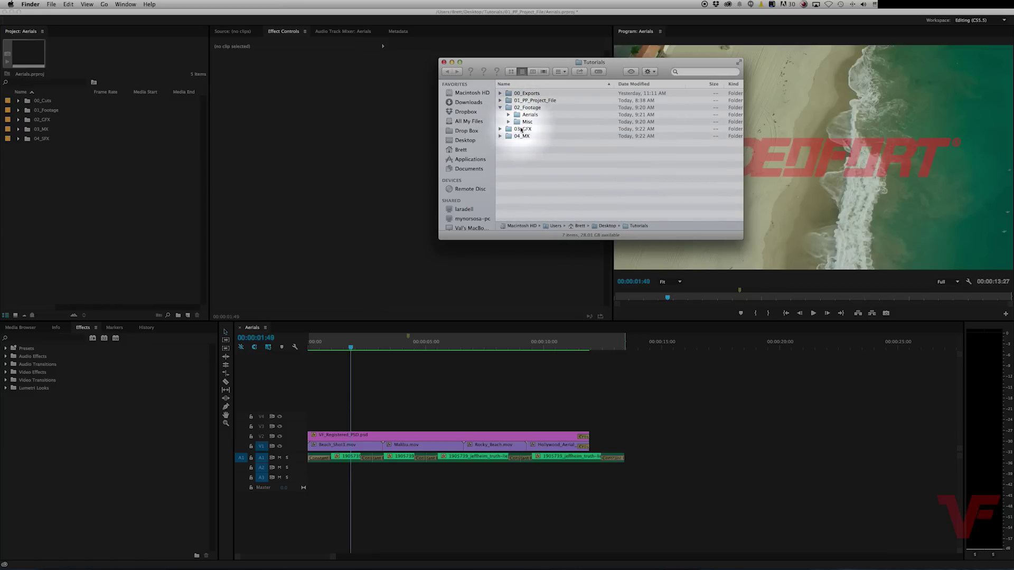
{"action": "left_click", "coordinate": [508, 115]}
{"action": "left_click", "coordinate": [549, 122]}
{"action": "left_click", "coordinate": [543, 151], "text": "shift"}
Step: Move the selected clips into a new folder named Clips, collapse the folders, and close Finder
{"action": "right_click", "coordinate": [558, 136]}
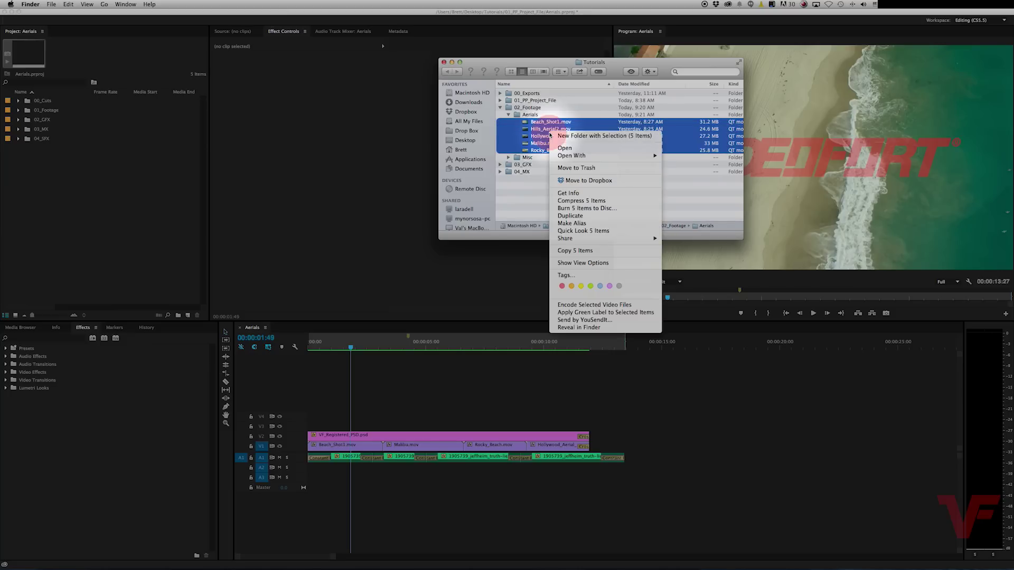
{"action": "left_click", "coordinate": [559, 136]}
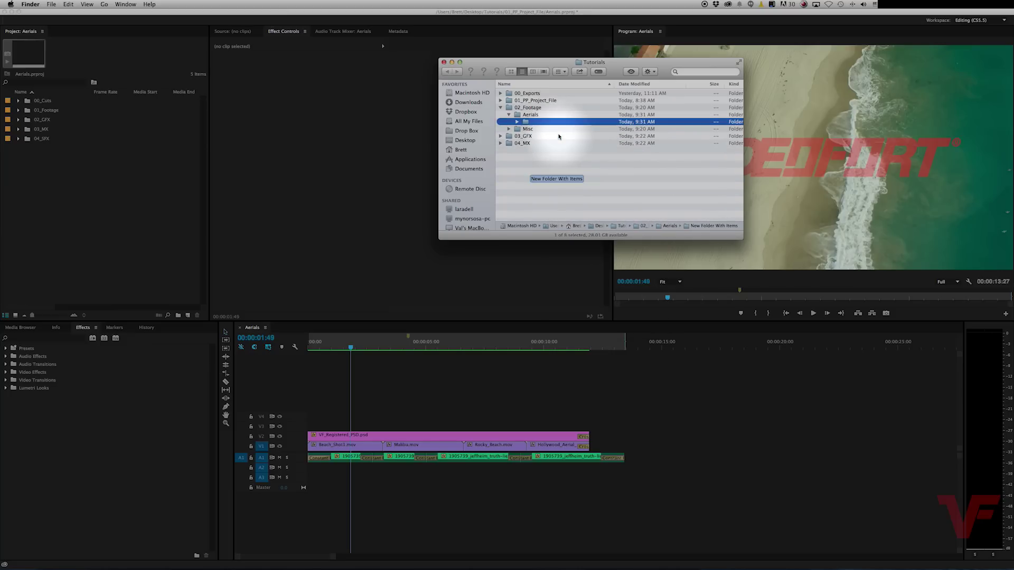
{"action": "type", "text": "Clips"}
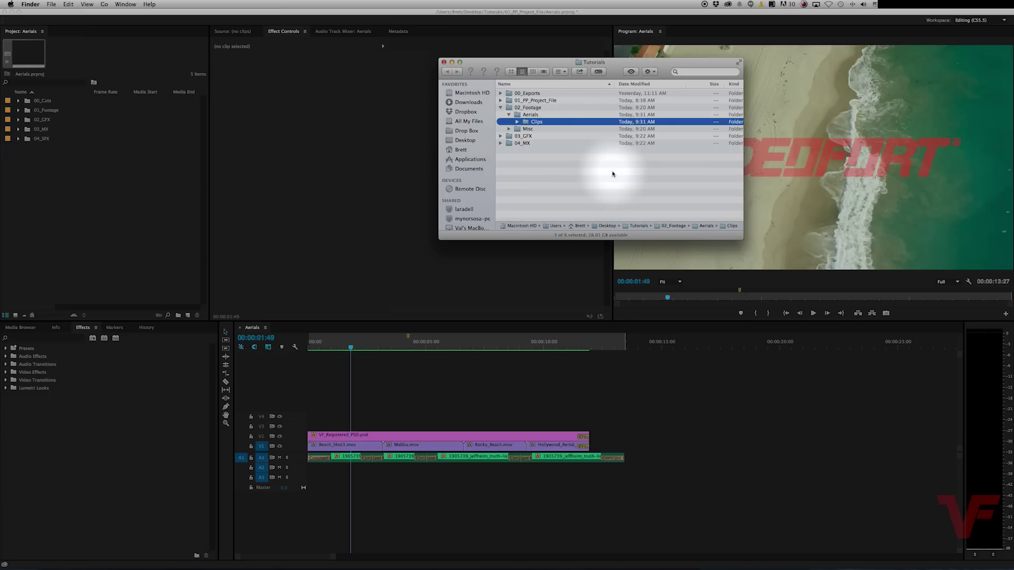
{"action": "left_click", "coordinate": [509, 114]}
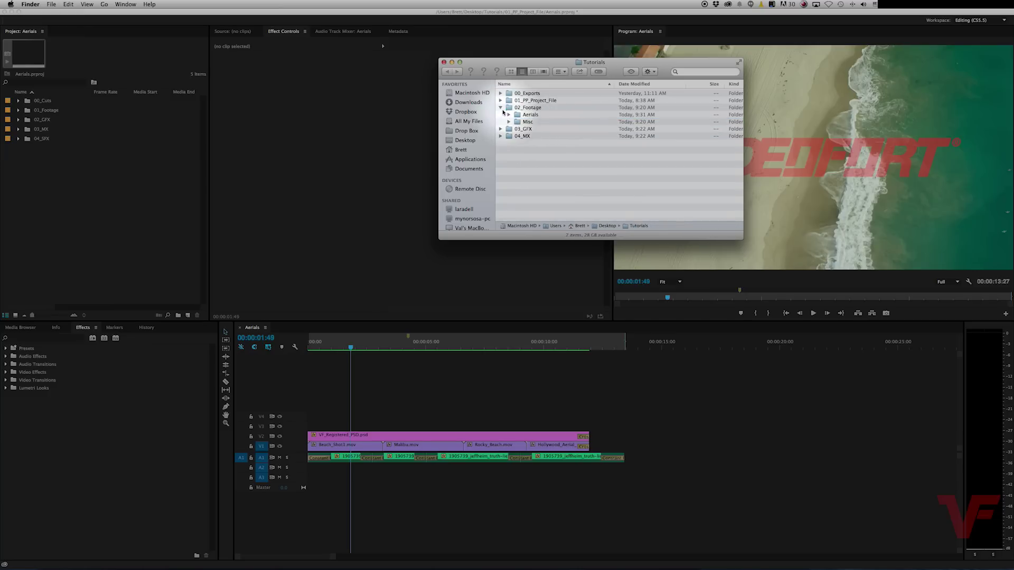
{"action": "left_click", "coordinate": [501, 108]}
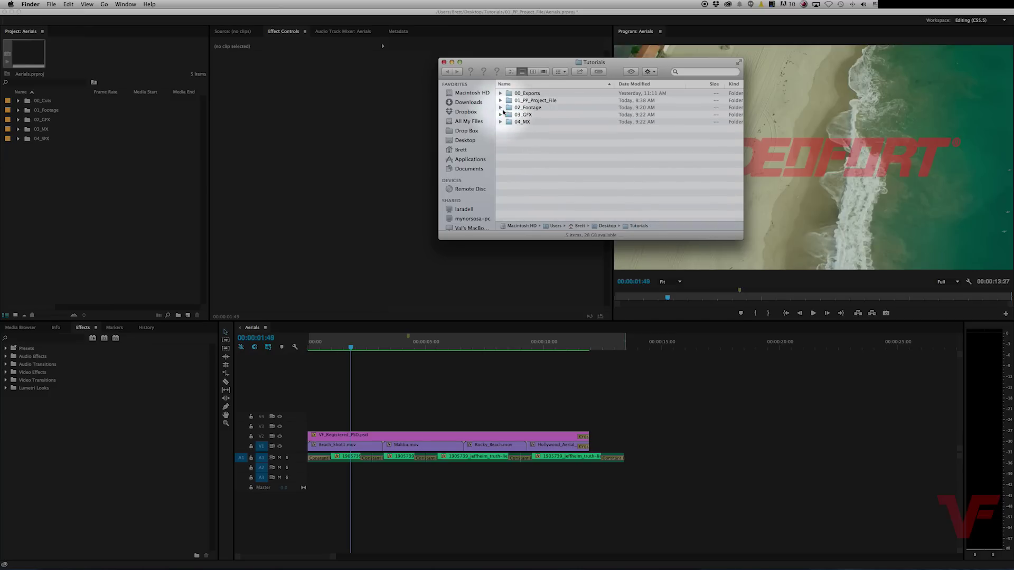
{"action": "left_click", "coordinate": [443, 62]}
Step: Return to Premiere Pro so the Link Media dialog lists the five offline aerial clips
{"action": "left_click", "coordinate": [482, 399]}
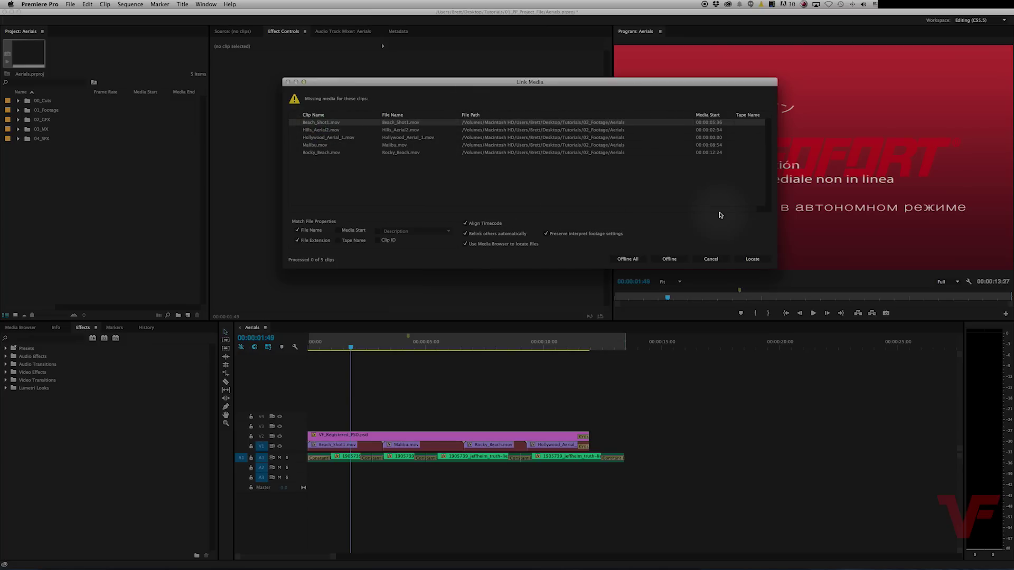
Step: Locate Beach_Shot1.mov in the Clips folder with only exact name matches displayed
{"action": "left_click", "coordinate": [752, 261]}
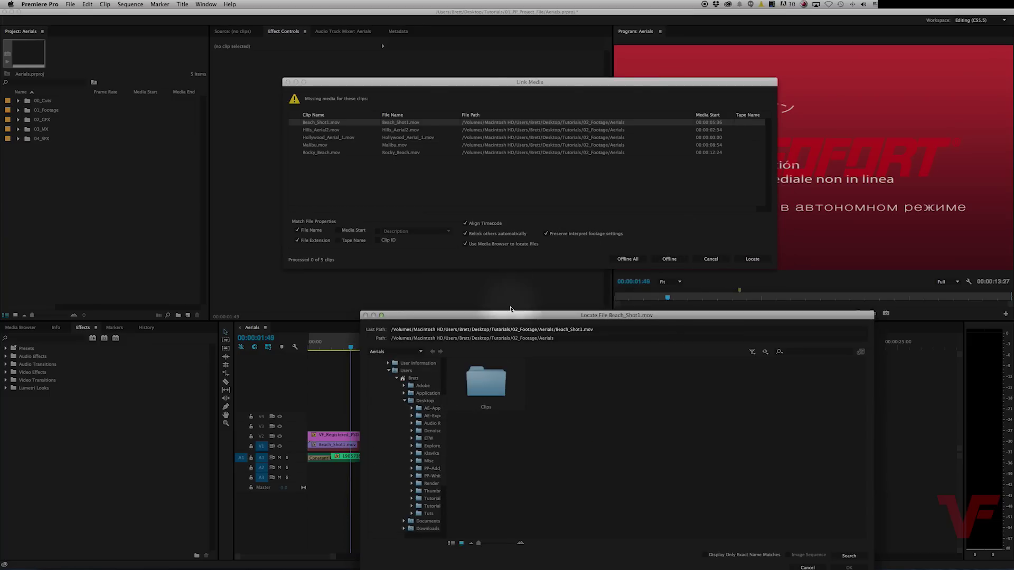
{"action": "left_click_drag", "start_coordinate": [511, 315], "coordinate": [469, 226]}
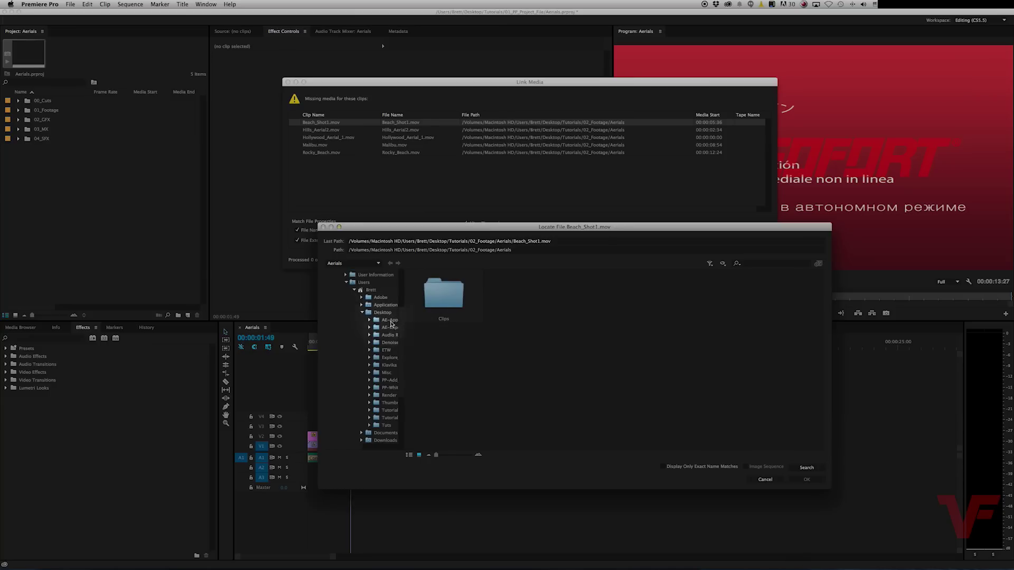
{"action": "double_click", "coordinate": [443, 302]}
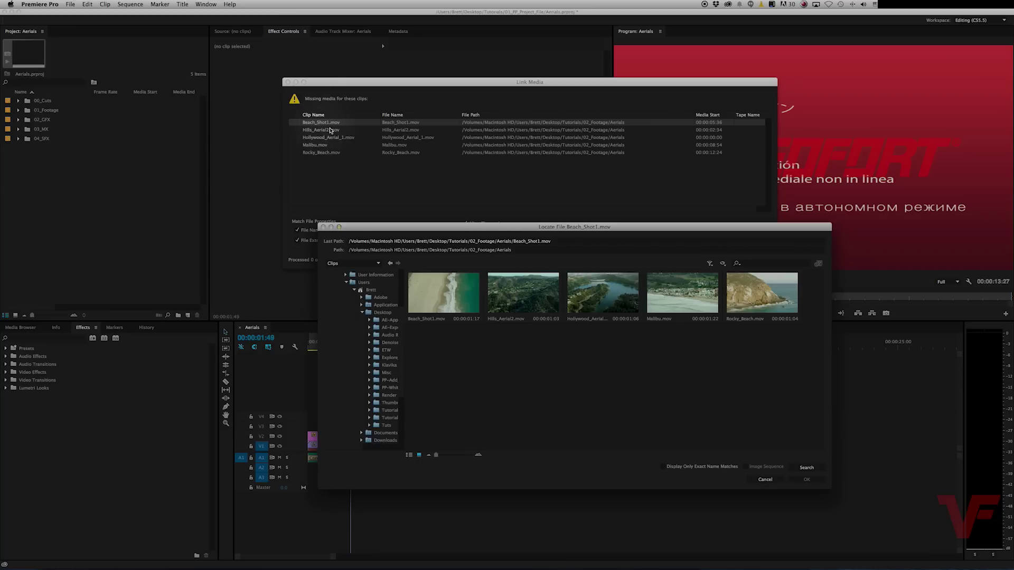
{"action": "left_click", "coordinate": [662, 467]}
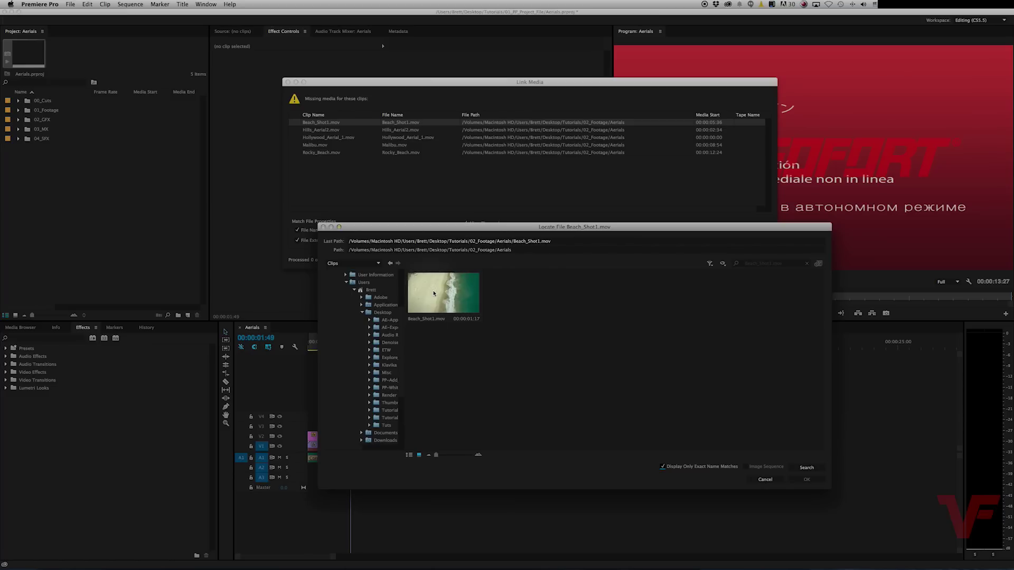
{"action": "left_click", "coordinate": [465, 295]}
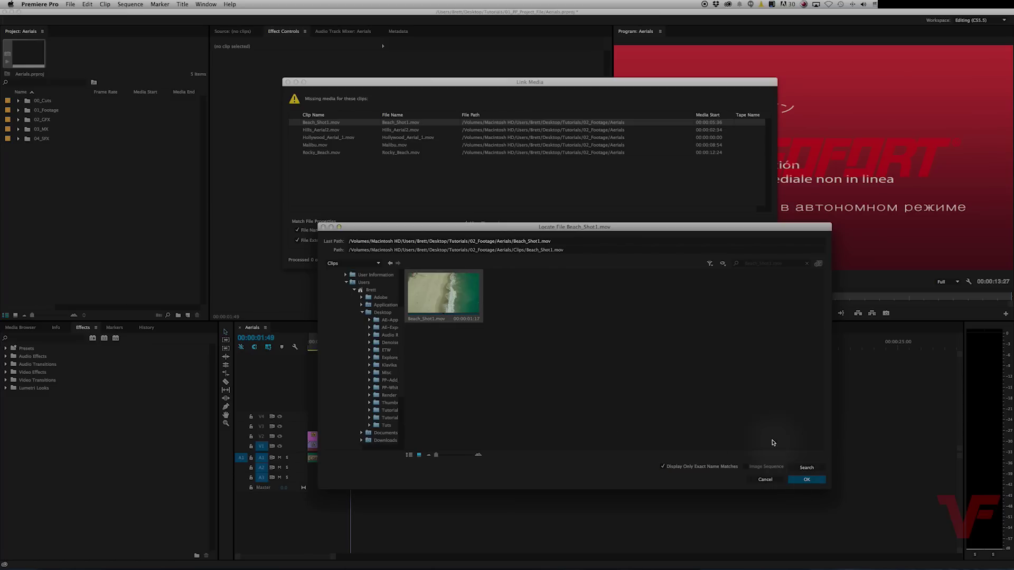
{"action": "left_click", "coordinate": [808, 480]}
Step: Reapply the exact-name filter and confirm Beach_Shot1.mov to relink the missing clips
{"action": "left_click_drag", "start_coordinate": [485, 228], "coordinate": [456, 305]}
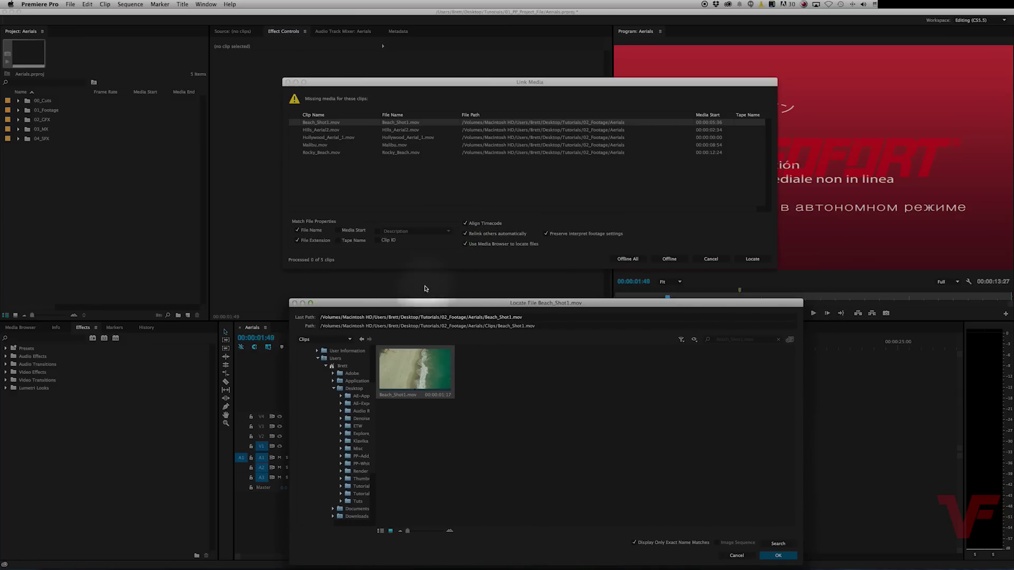
{"action": "left_click", "coordinate": [634, 543]}
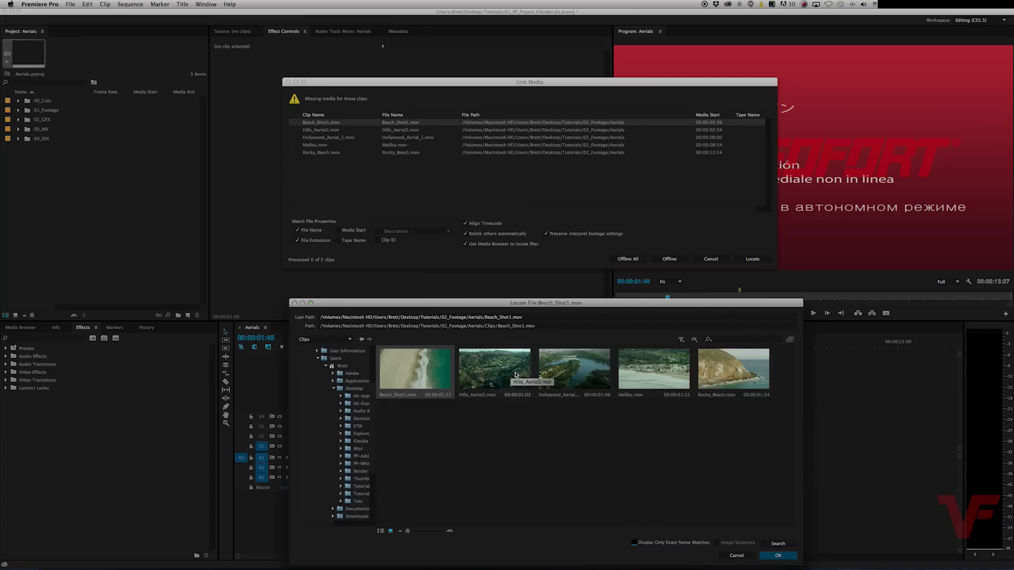
{"action": "left_click", "coordinate": [636, 544]}
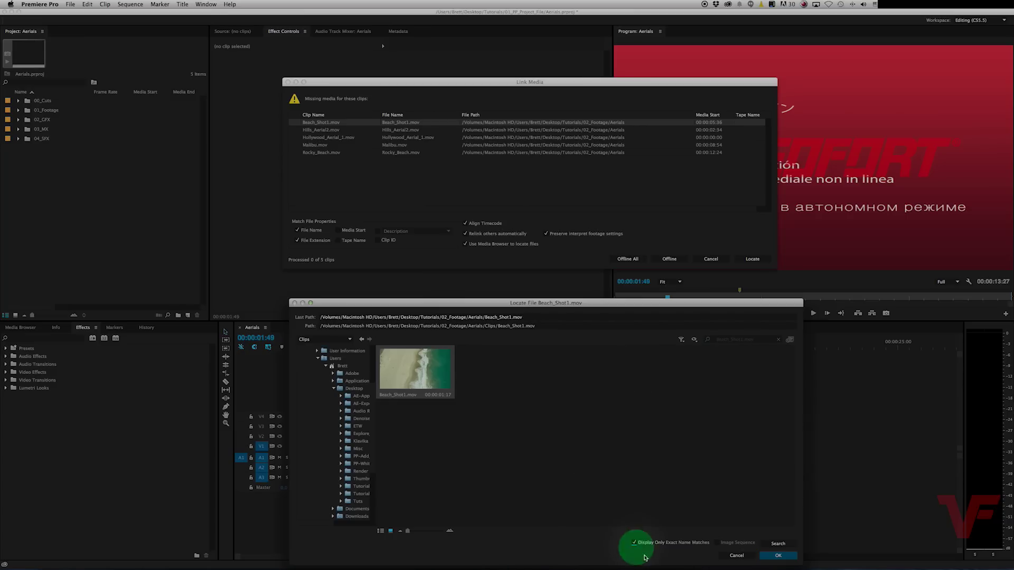
{"action": "left_click", "coordinate": [778, 556]}
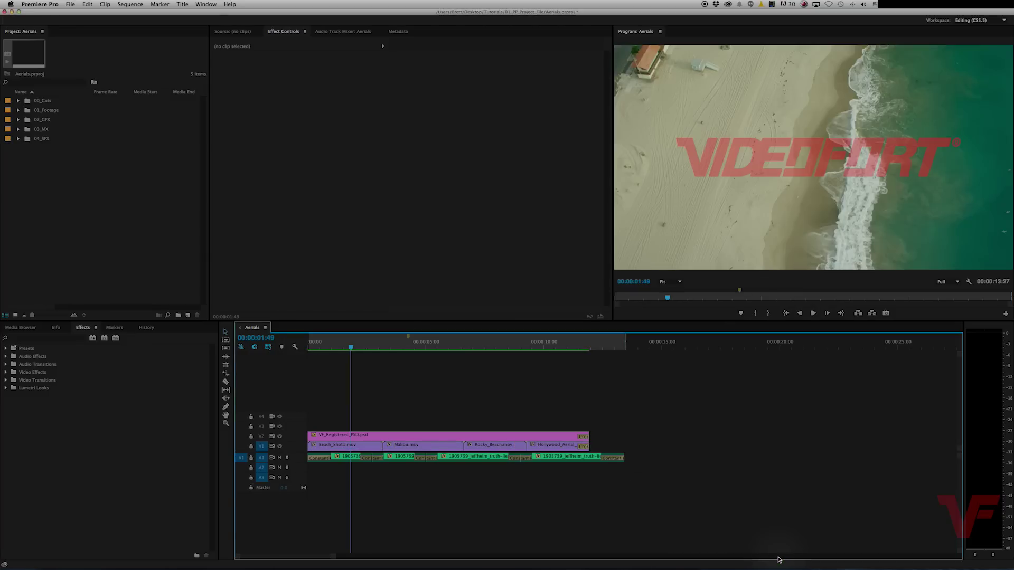
Step: Expand the 01_Footage bin, save the project, and play the Aerials sequence from the start
{"action": "left_click", "coordinate": [18, 110]}
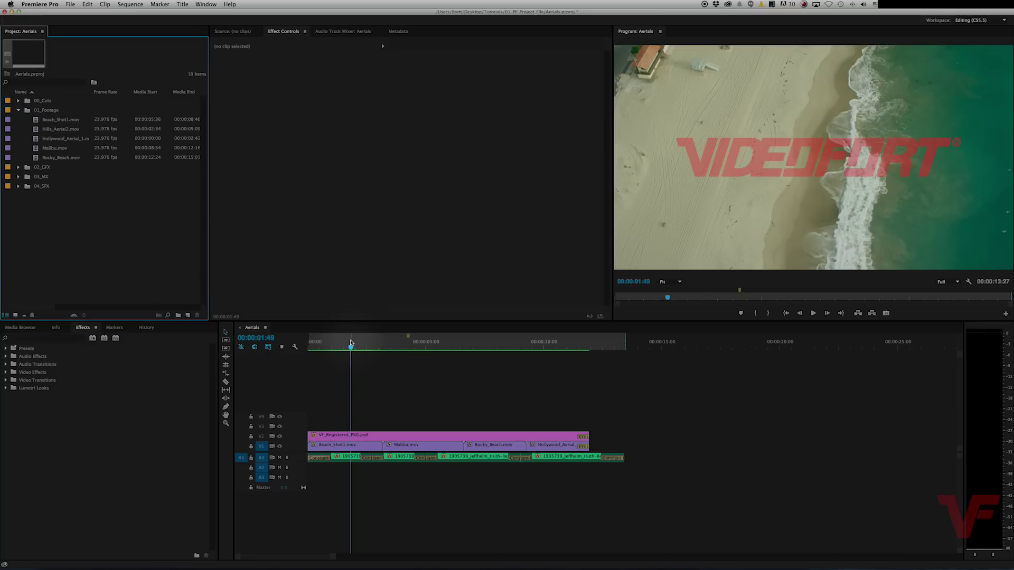
{"action": "key", "text": "cmd+s"}
{"action": "left_click_drag", "start_coordinate": [352, 349], "coordinate": [316, 348]}
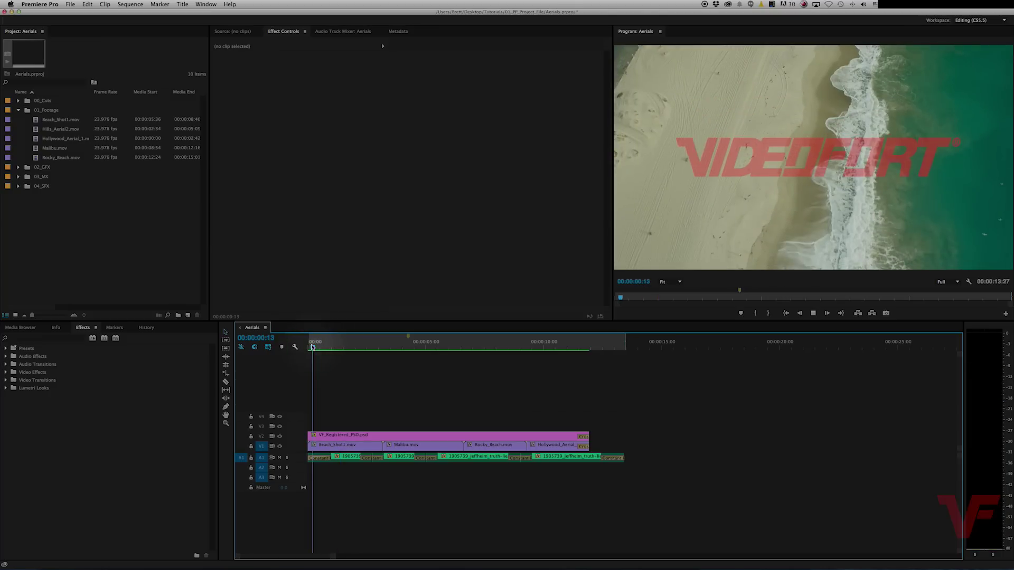
{"action": "key", "text": "space"}
{"action": "key", "text": "space"}
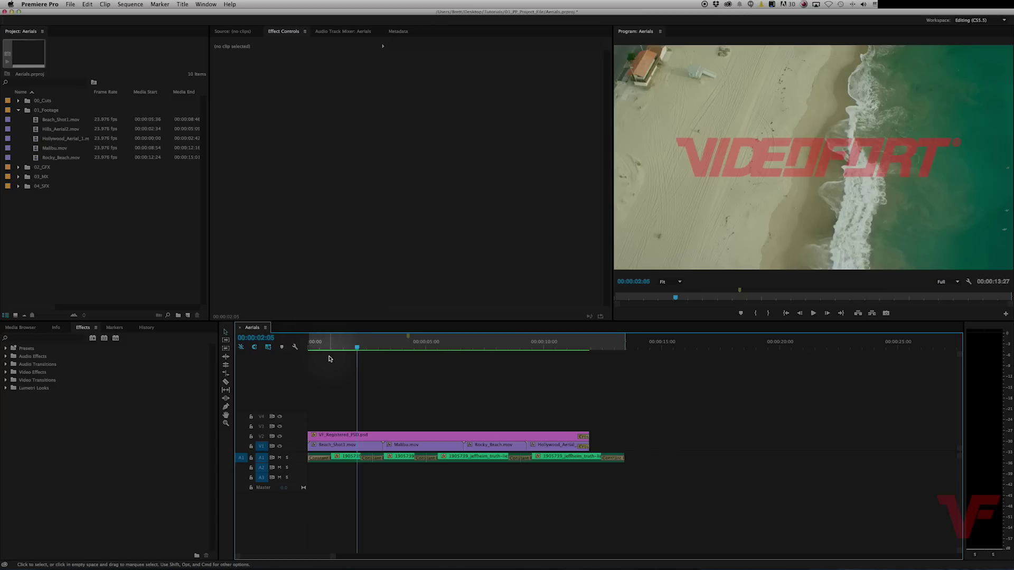
{"action": "key", "text": "shift+1"}
{"action": "scroll", "coordinate": [372, 460], "scroll_direction": "up", "scroll_amount": 5}
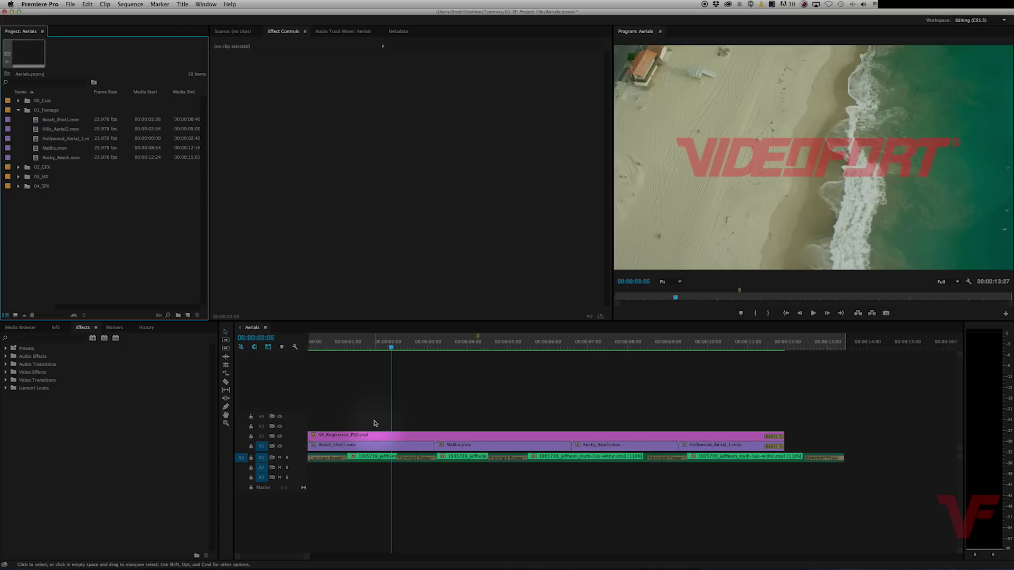
Step: Reveal the first A1 music clip's source MP3 in the Project panel's 03_MX bin
{"action": "right_click", "coordinate": [384, 461]}
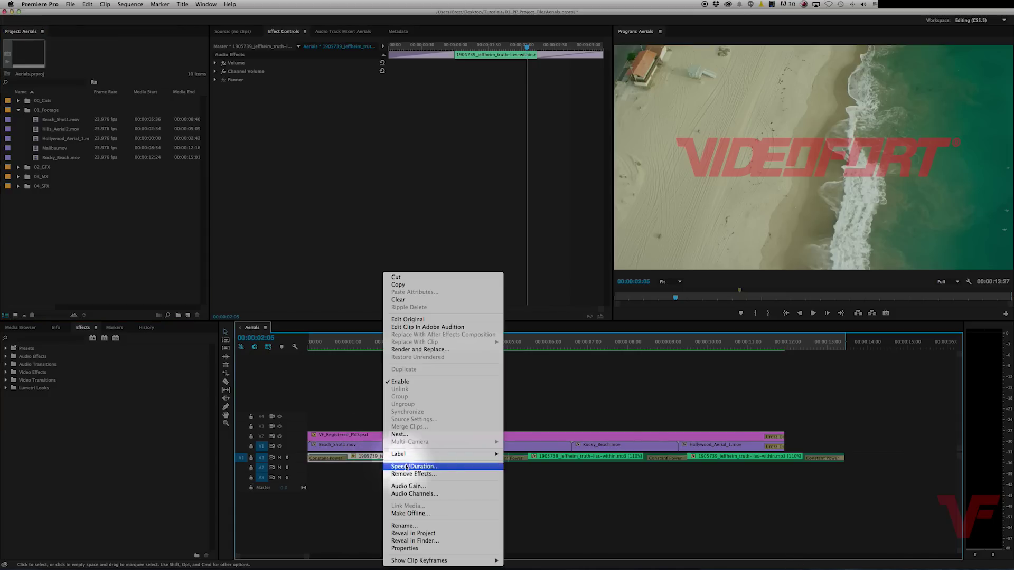
{"action": "left_click", "coordinate": [413, 533]}
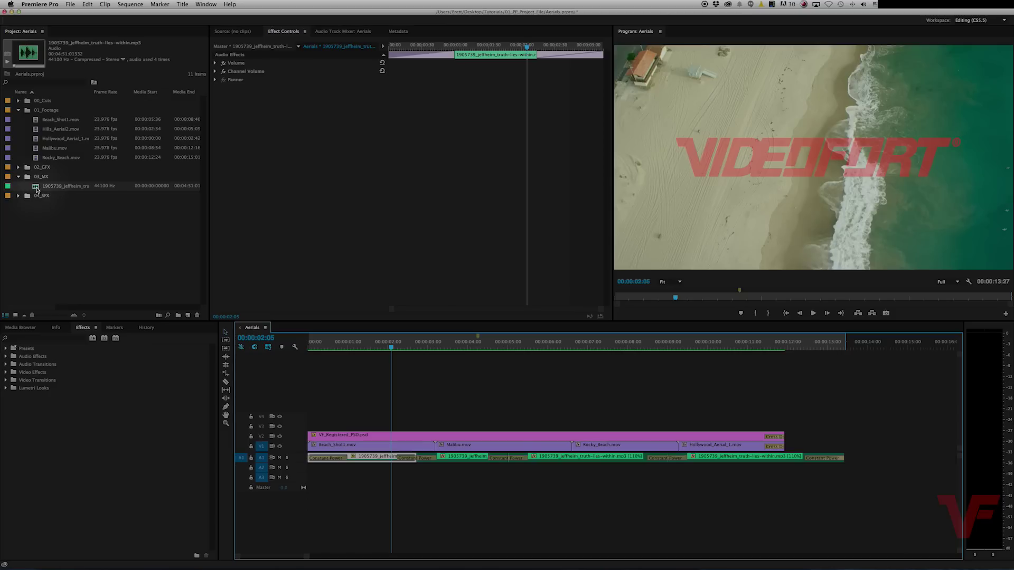
Step: Replace the temp soundtrack's footage with 04_MX > audiojungle > Truth Lies Within.mp3, after previewing it
{"action": "right_click", "coordinate": [37, 189]}
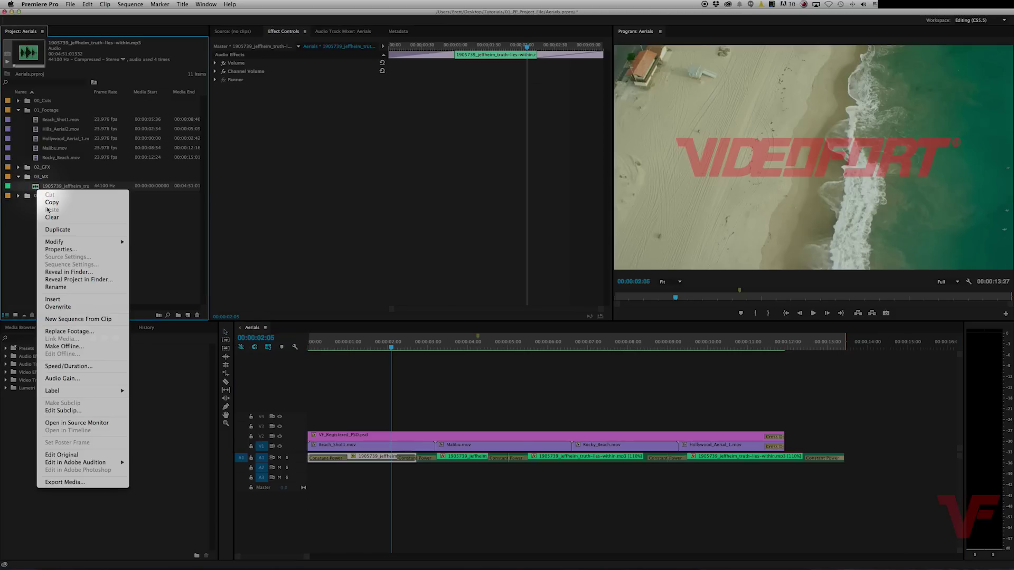
{"action": "mouse_move", "coordinate": [65, 243]}
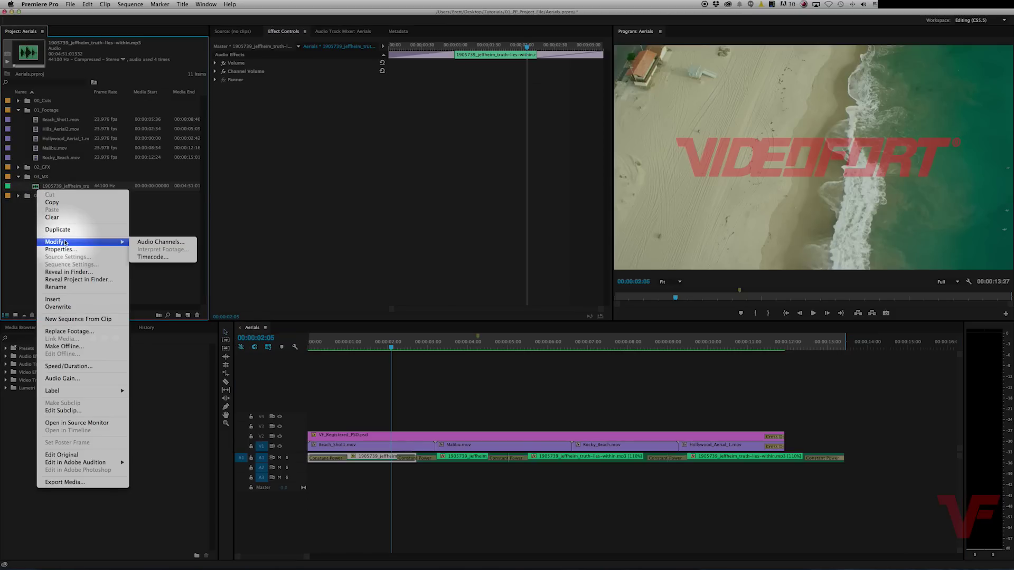
{"action": "left_click", "coordinate": [79, 331]}
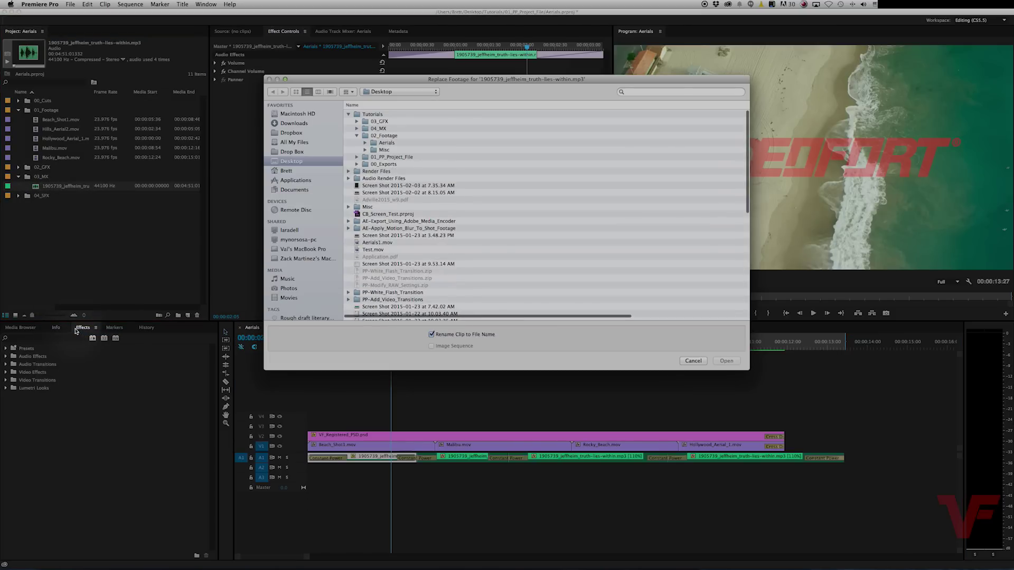
{"action": "left_click", "coordinate": [356, 128]}
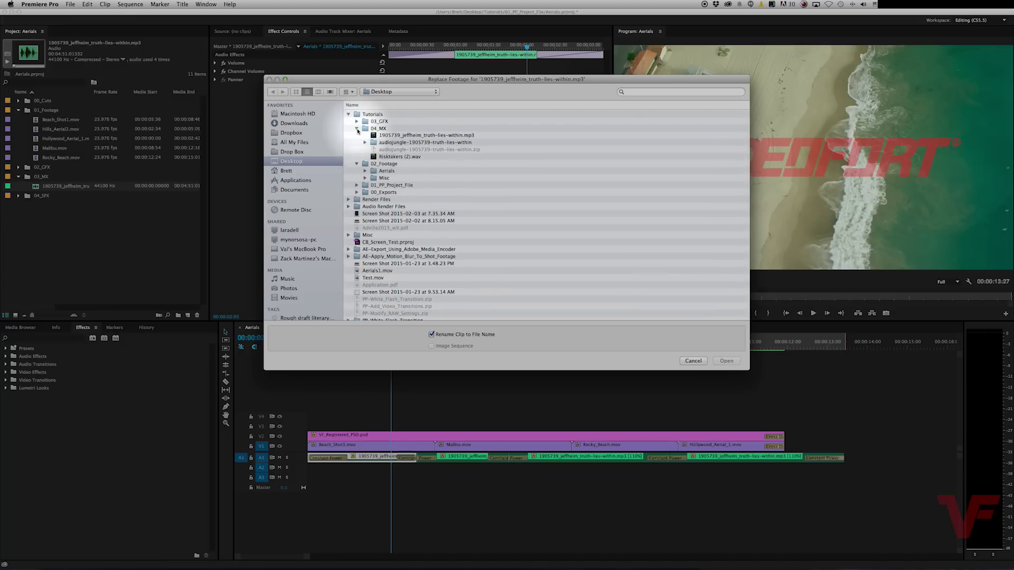
{"action": "left_click", "coordinate": [365, 143]}
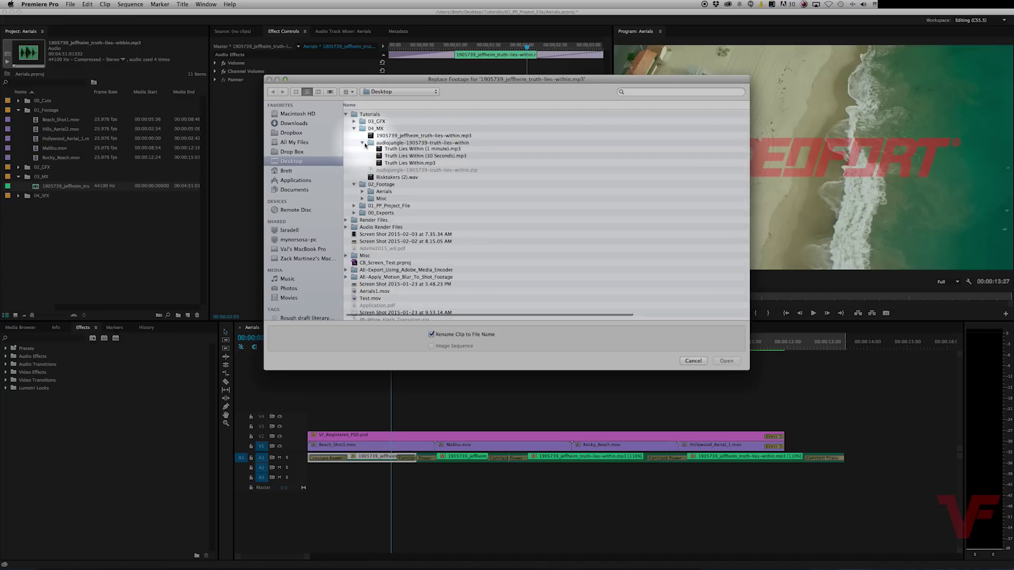
{"action": "left_click", "coordinate": [405, 164]}
{"action": "key", "text": "space"}
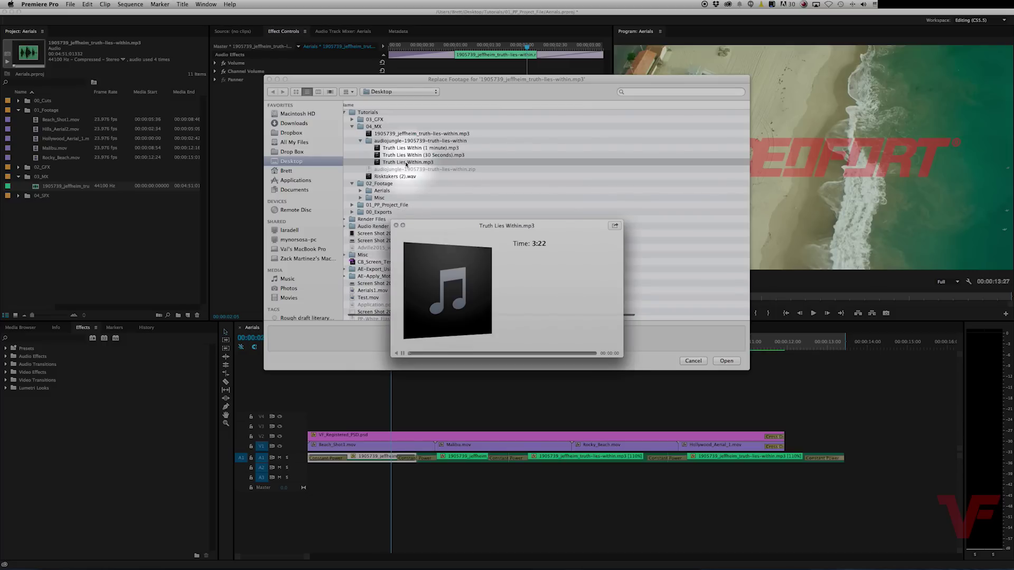
{"action": "key", "text": "space"}
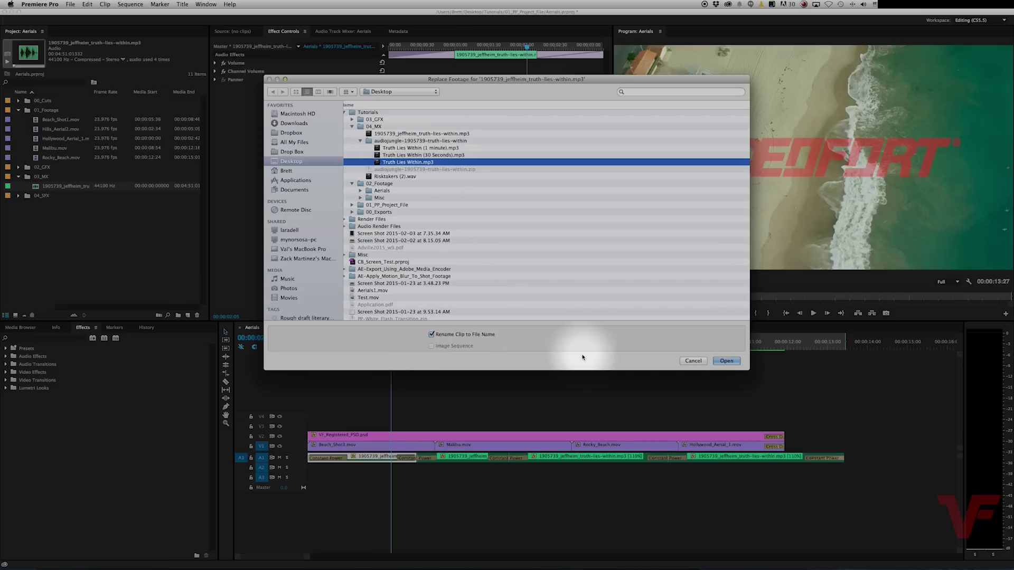
{"action": "left_click", "coordinate": [726, 362]}
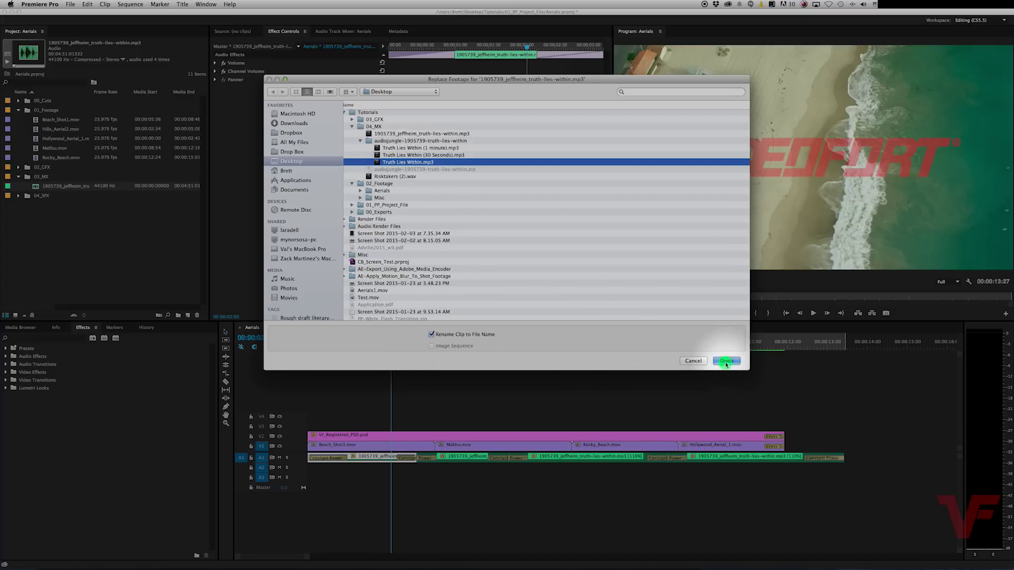
{"action": "scroll", "coordinate": [374, 472], "scroll_direction": "up", "scroll_amount": 3}
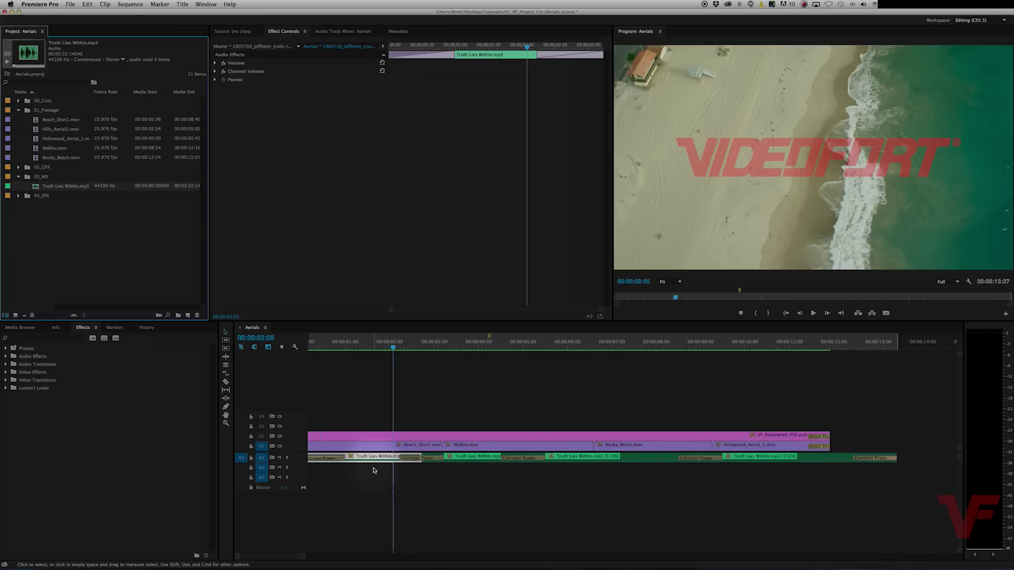
{"action": "left_click", "coordinate": [349, 347]}
{"action": "left_click_drag", "start_coordinate": [349, 347], "coordinate": [289, 346]}
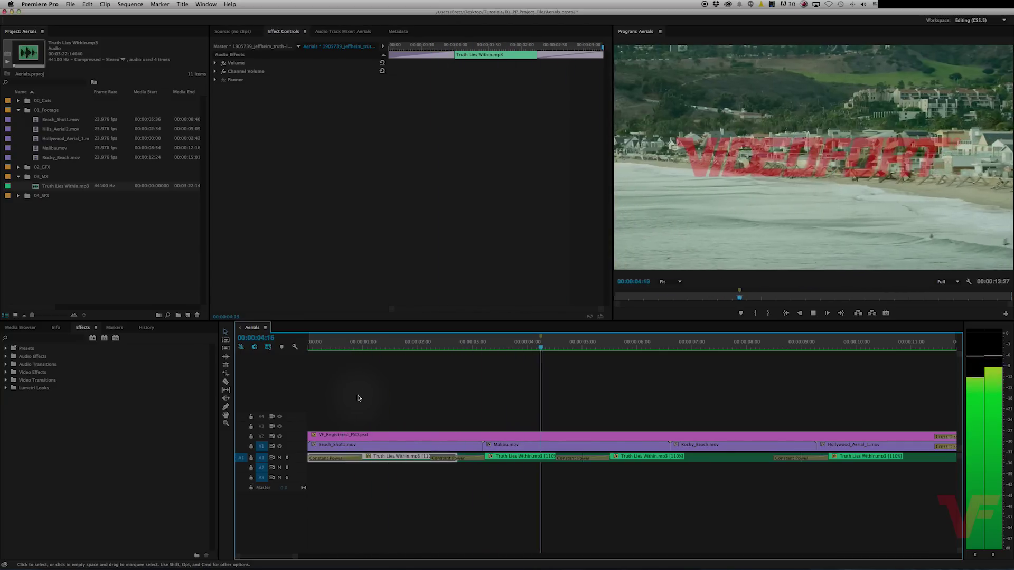
{"action": "key", "text": "space"}
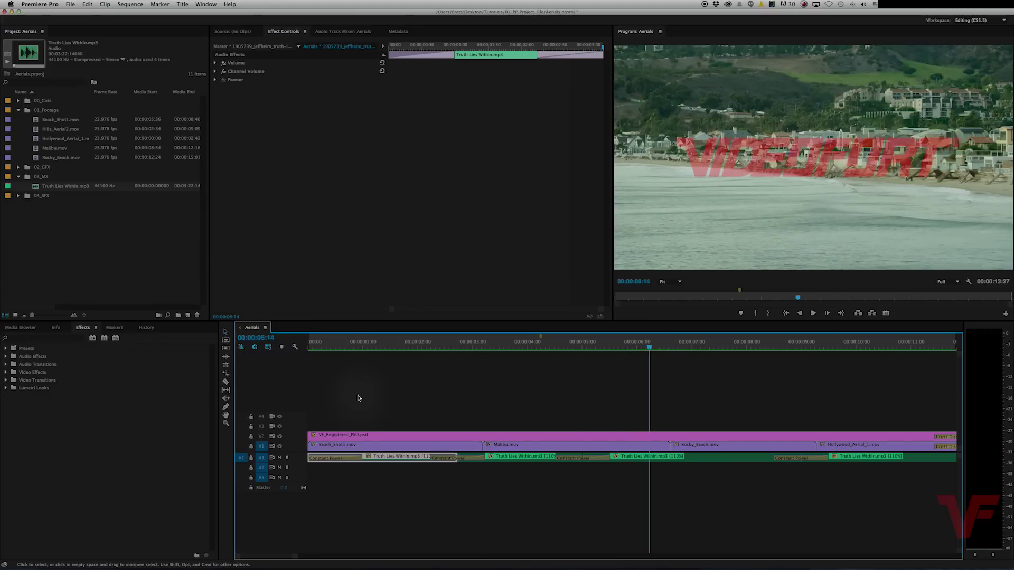
{"action": "key", "text": "minus"}
{"action": "key", "text": "equal"}
{"action": "key", "text": "equal"}
{"action": "key", "text": "minus"}
{"action": "left_click", "coordinate": [377, 348]}
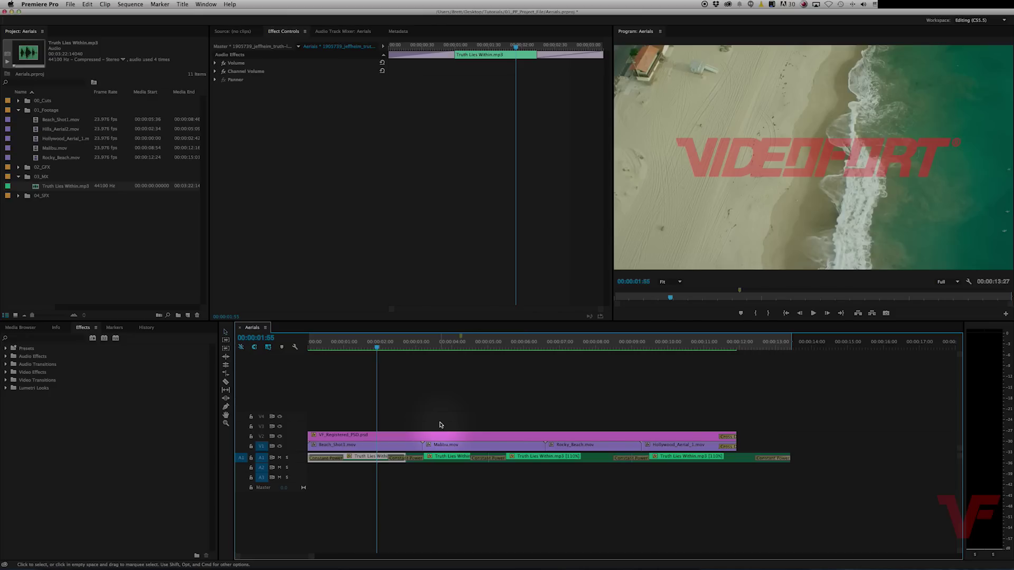
Step: Reveal the V2 VF_Registered_PSD.psd logo clip's source item in the Project panel
{"action": "left_click", "coordinate": [386, 440]}
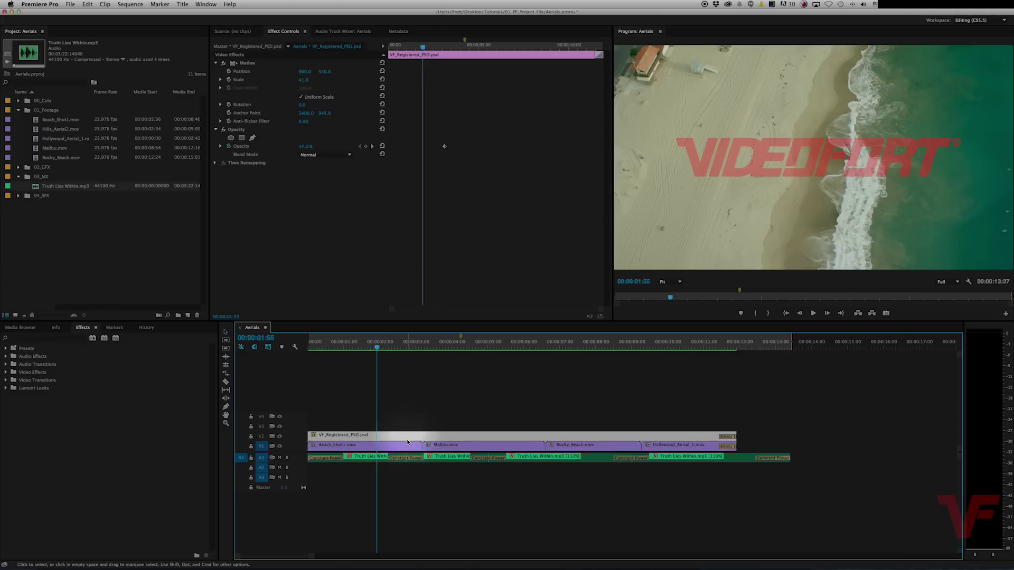
{"action": "right_click", "coordinate": [385, 437]}
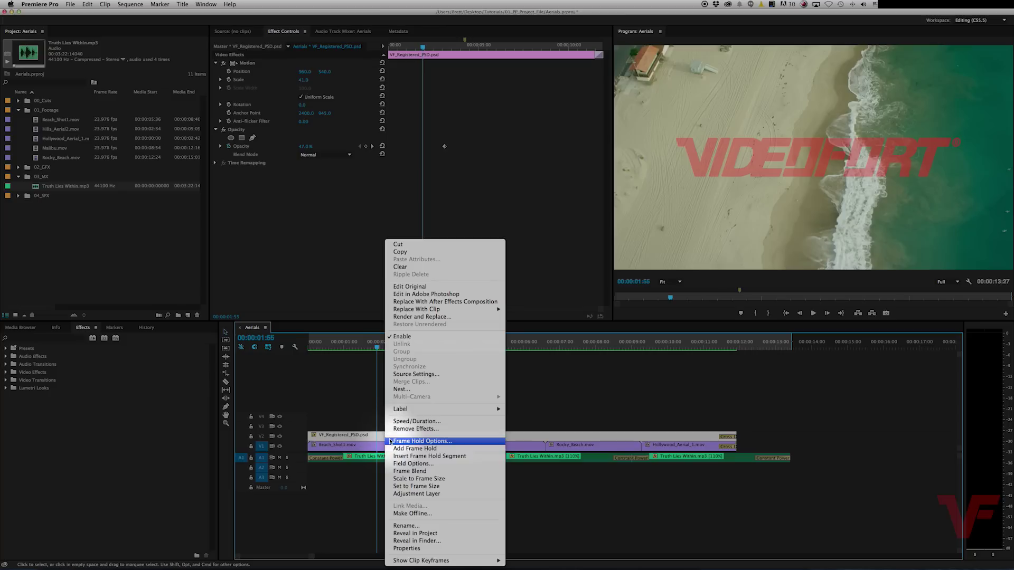
{"action": "left_click", "coordinate": [433, 533]}
Step: Replace the logo footage with 03_GFX > 00_VF Tutorial Assets > VF_Registered_PSD_Black.psd
{"action": "right_click", "coordinate": [36, 181]}
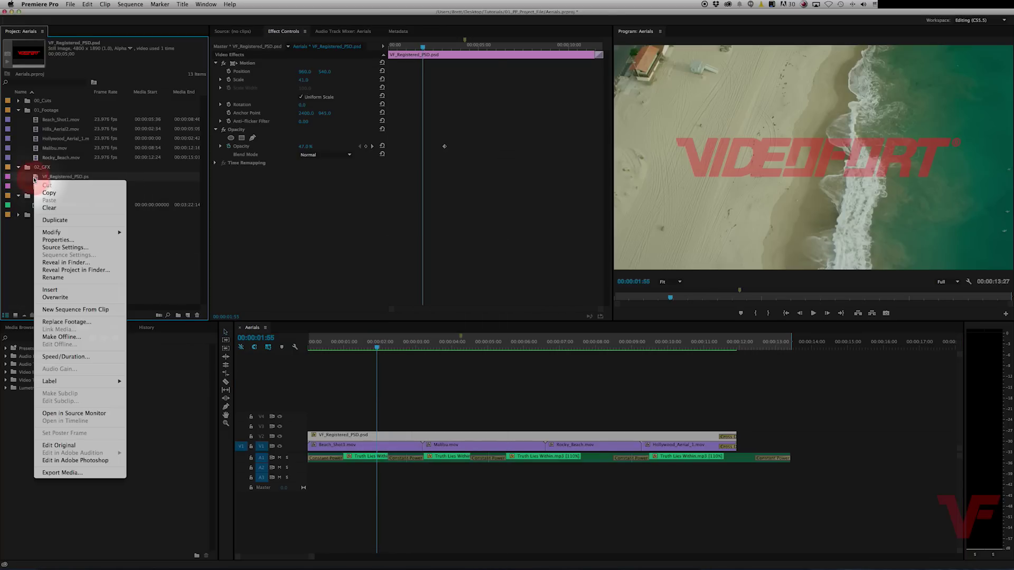
{"action": "left_click", "coordinate": [82, 322]}
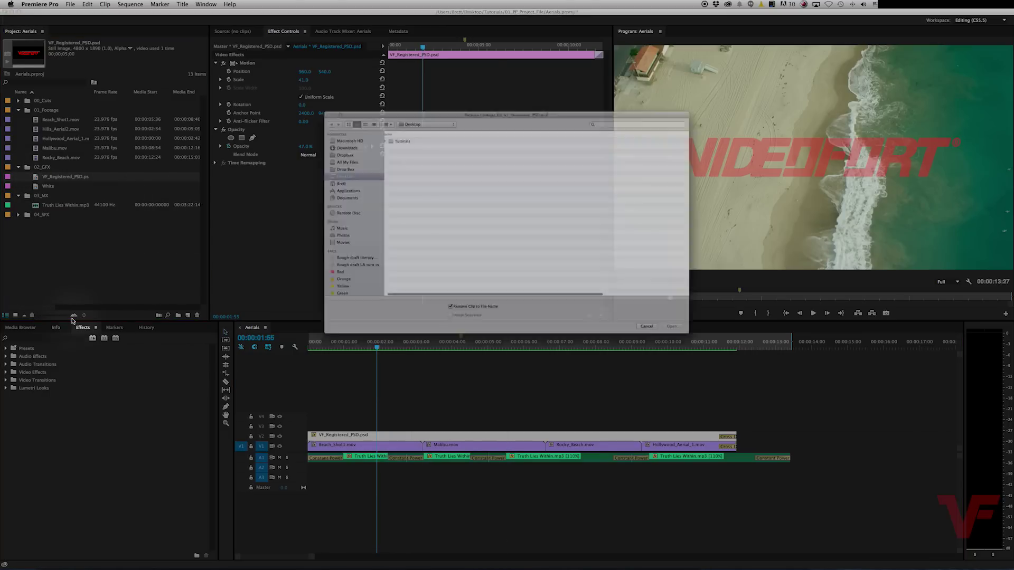
{"action": "left_click", "coordinate": [352, 129]}
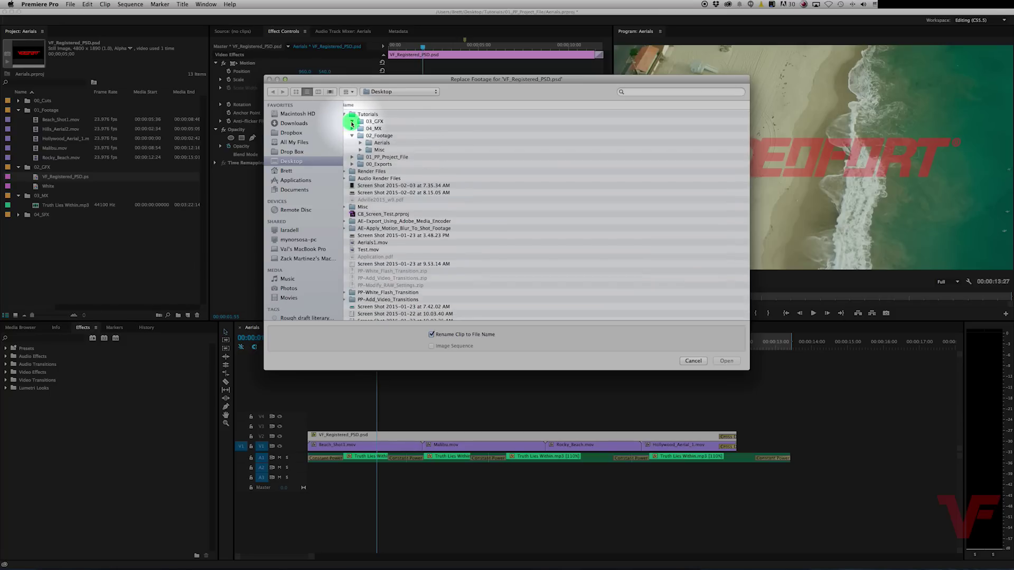
{"action": "left_click", "coordinate": [353, 121]}
{"action": "left_click", "coordinate": [361, 128]}
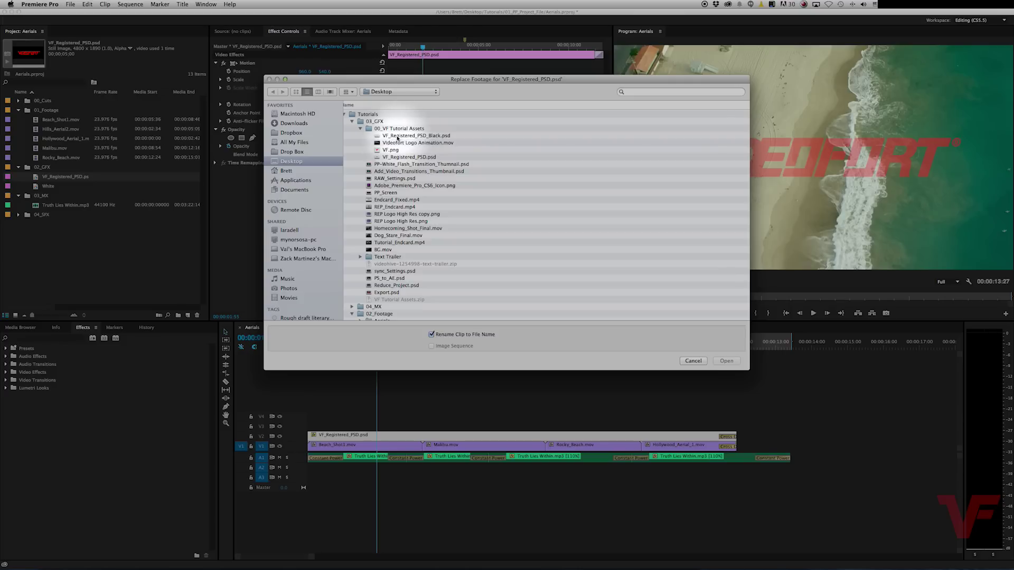
{"action": "left_click", "coordinate": [398, 138]}
{"action": "key", "text": "space"}
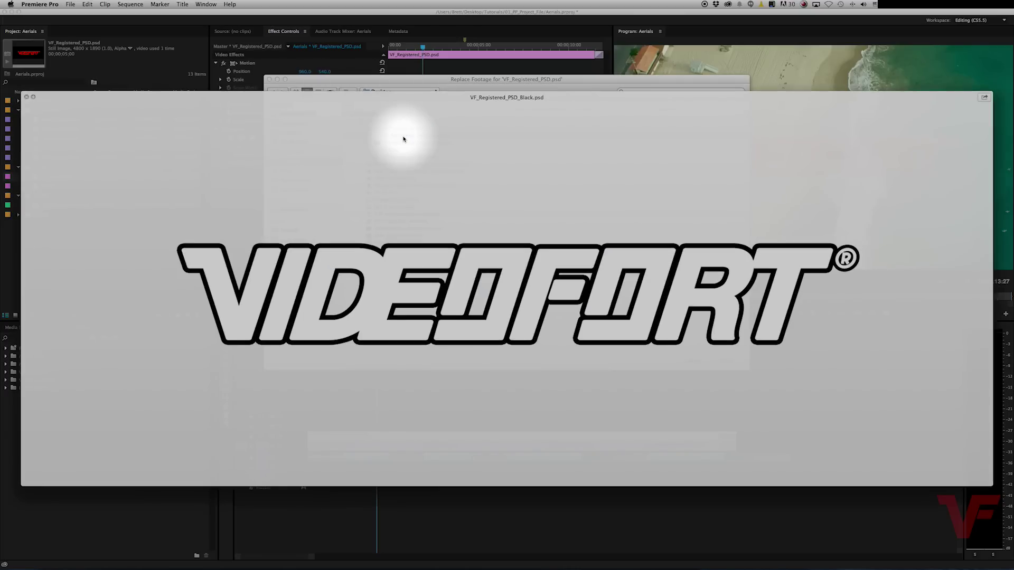
{"action": "key", "text": "space"}
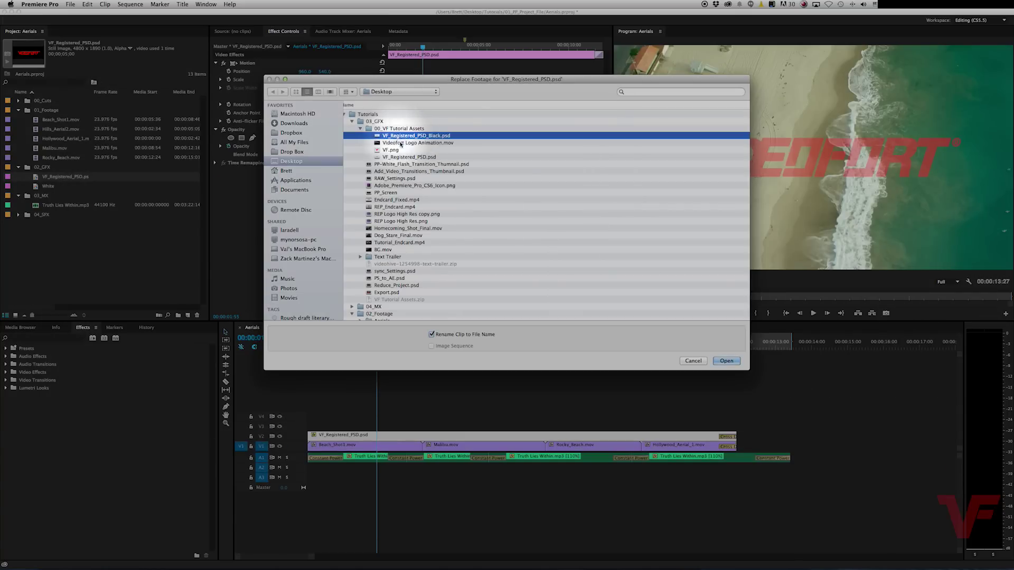
{"action": "left_click", "coordinate": [731, 363]}
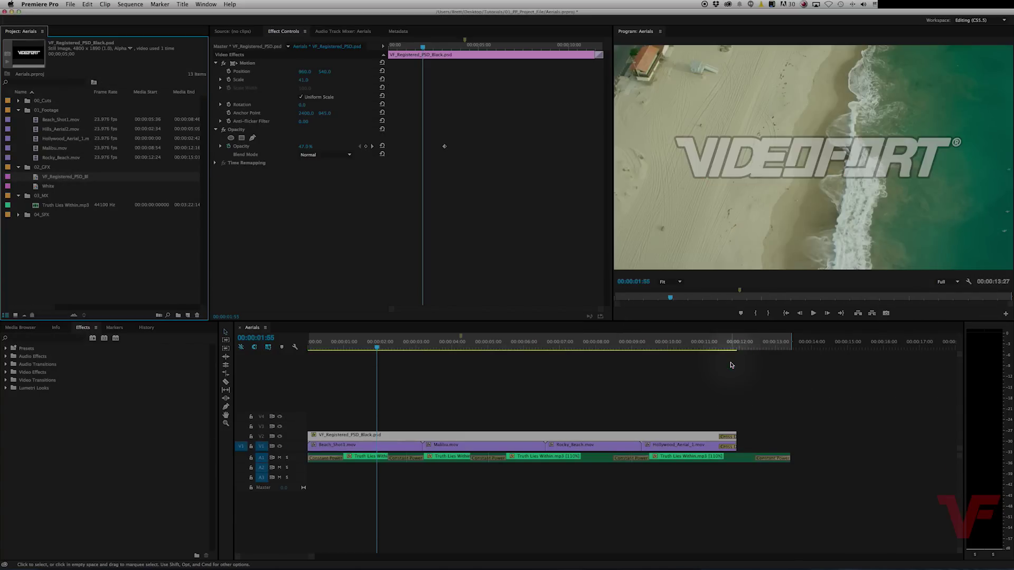
Step: Play back the swapped logo, then delete the old logo clip from V2
{"action": "left_click_drag", "start_coordinate": [376, 348], "coordinate": [310, 346]}
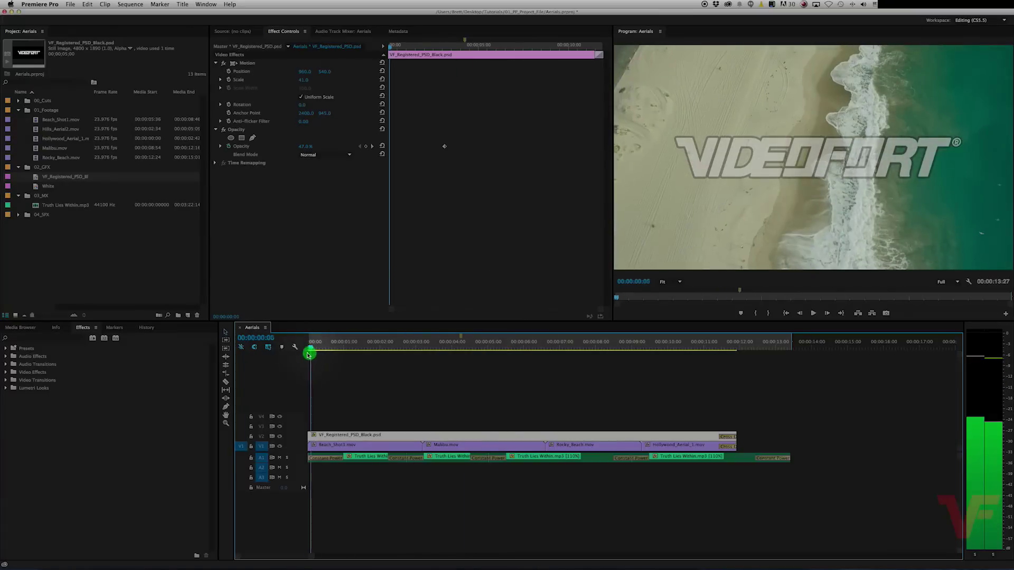
{"action": "key", "text": "space"}
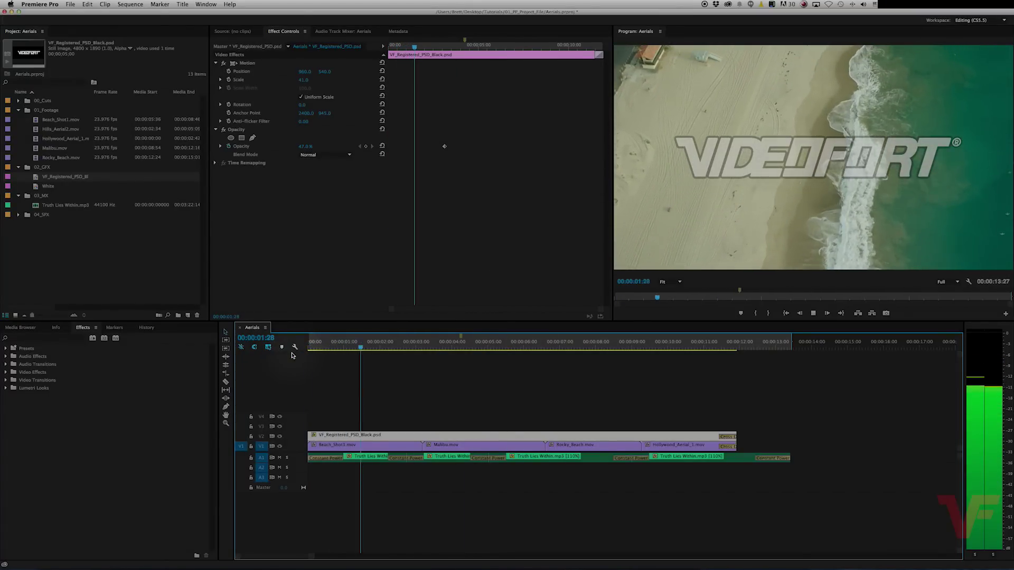
{"action": "key", "text": "space"}
{"action": "key", "text": "Delete"}
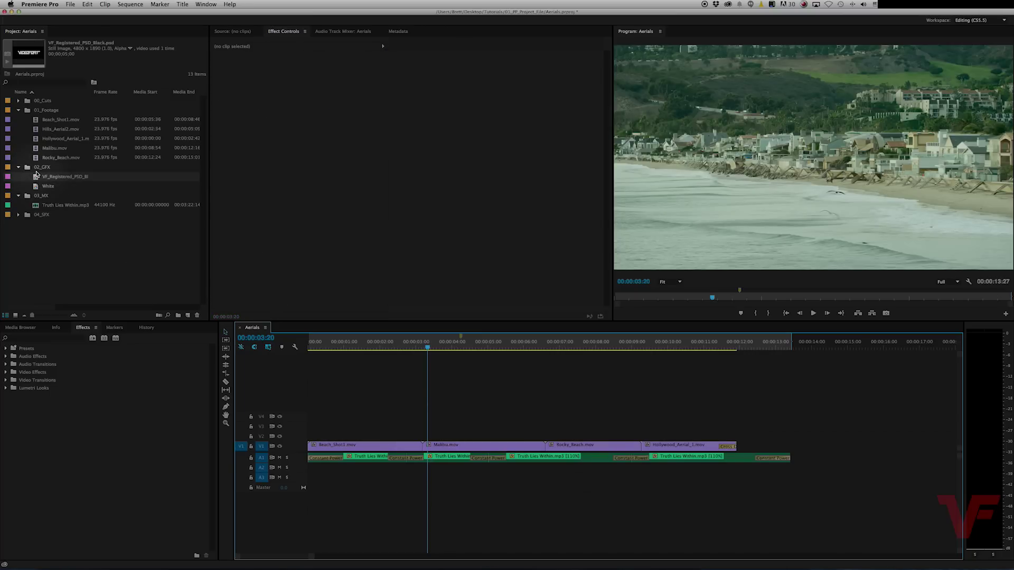
Step: Place VF_Registered_PSD_Black on V2 from the start, extend it across all aerials, and scale it down
{"action": "left_click", "coordinate": [41, 178]}
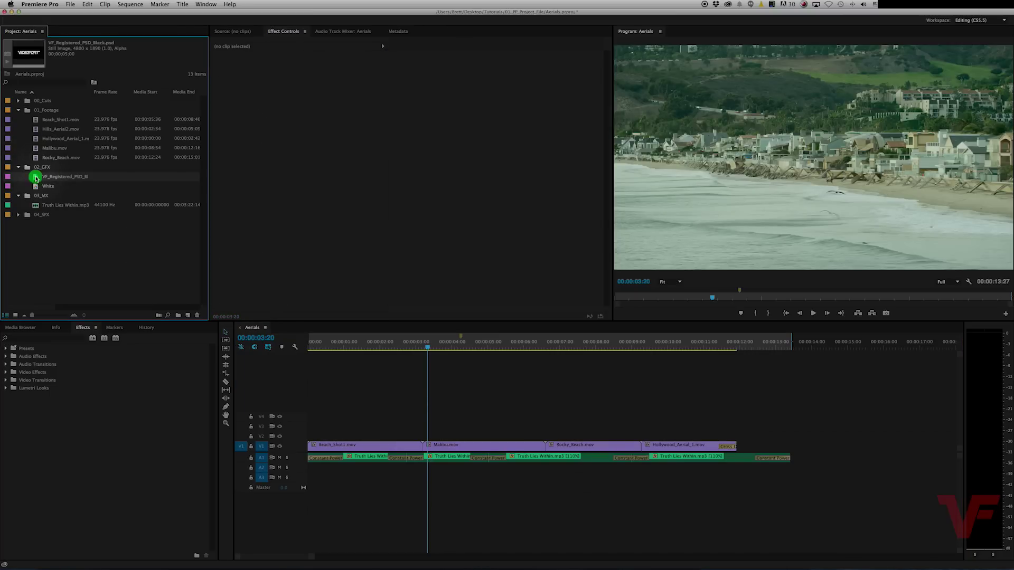
{"action": "left_click_drag", "start_coordinate": [36, 178], "coordinate": [309, 437]}
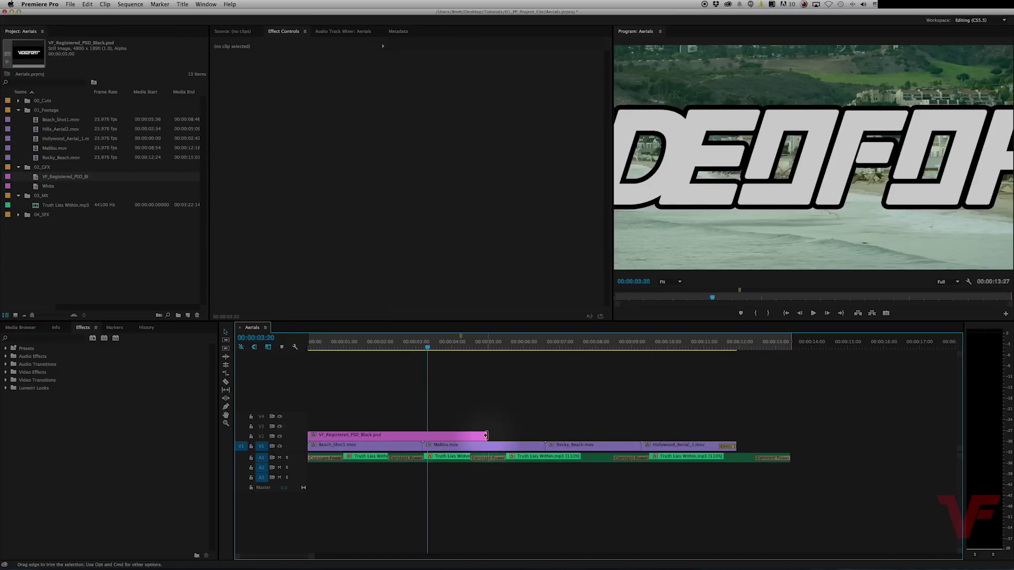
{"action": "left_click_drag", "start_coordinate": [486, 435], "coordinate": [736, 436]}
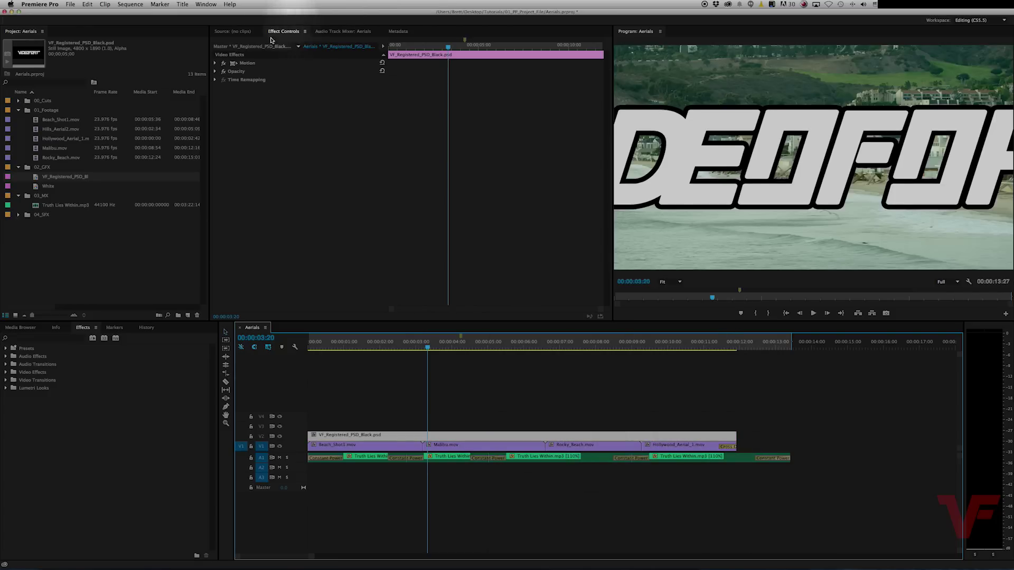
{"action": "left_click", "coordinate": [215, 63]}
{"action": "left_click_drag", "start_coordinate": [305, 80], "coordinate": [301, 80]}
{"action": "left_click", "coordinate": [492, 414]}
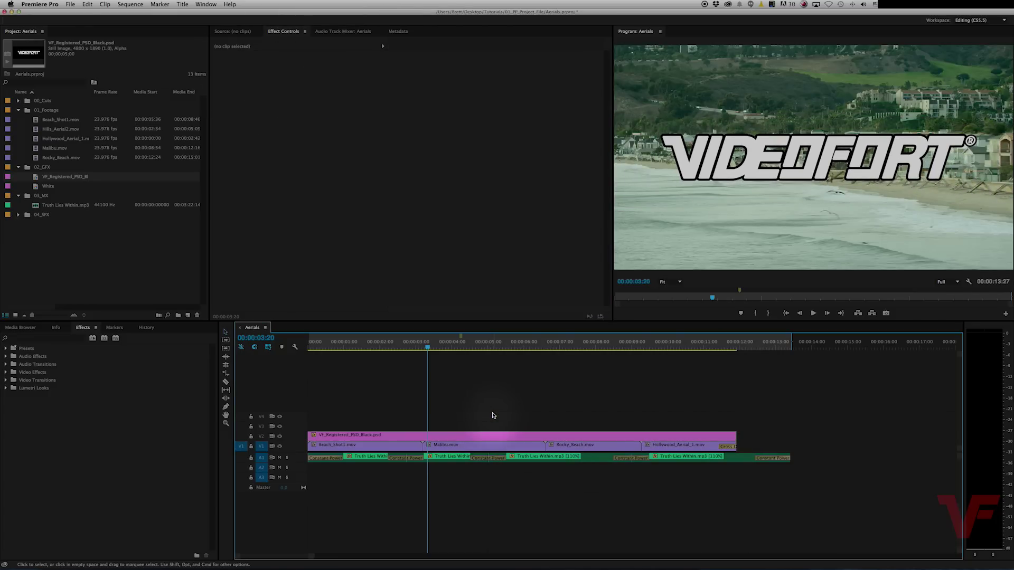